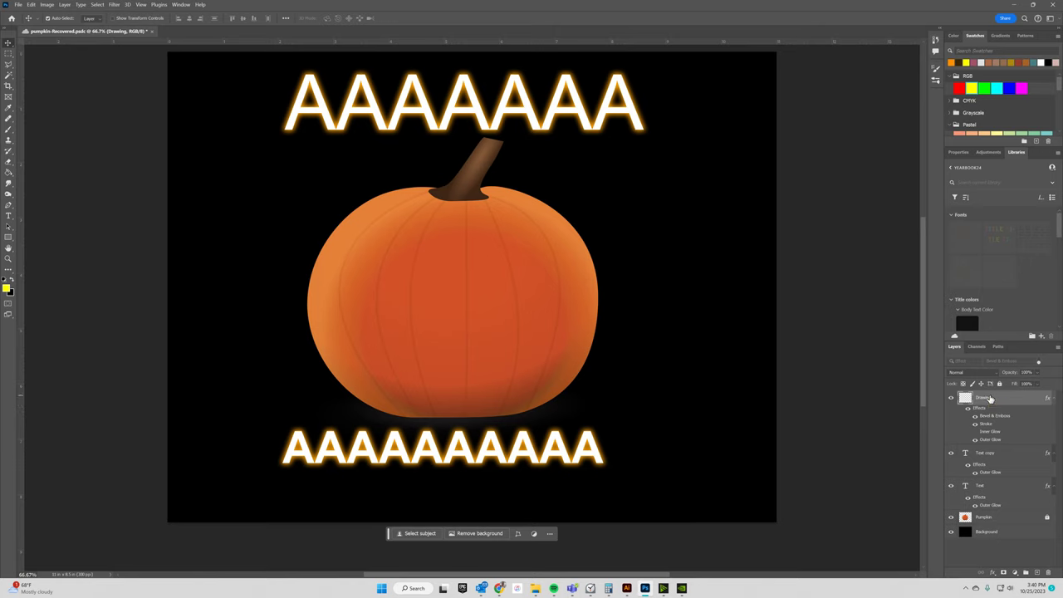
With a yellow brush, paint two round eyes, a wide smile and a double-dot nose on the pumpkin.
click(9, 130)
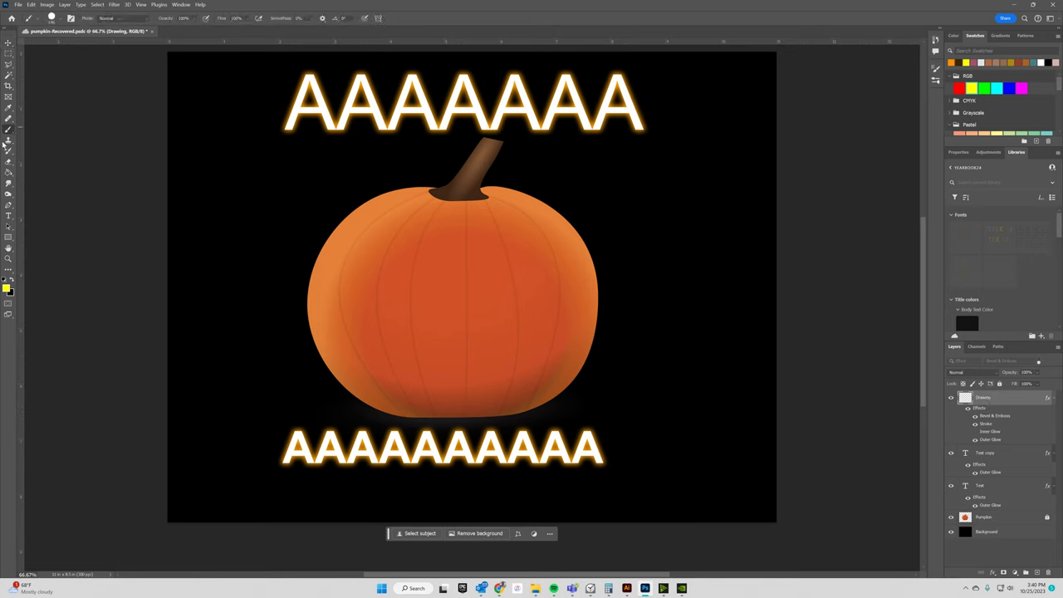
click(970, 87)
click(426, 259)
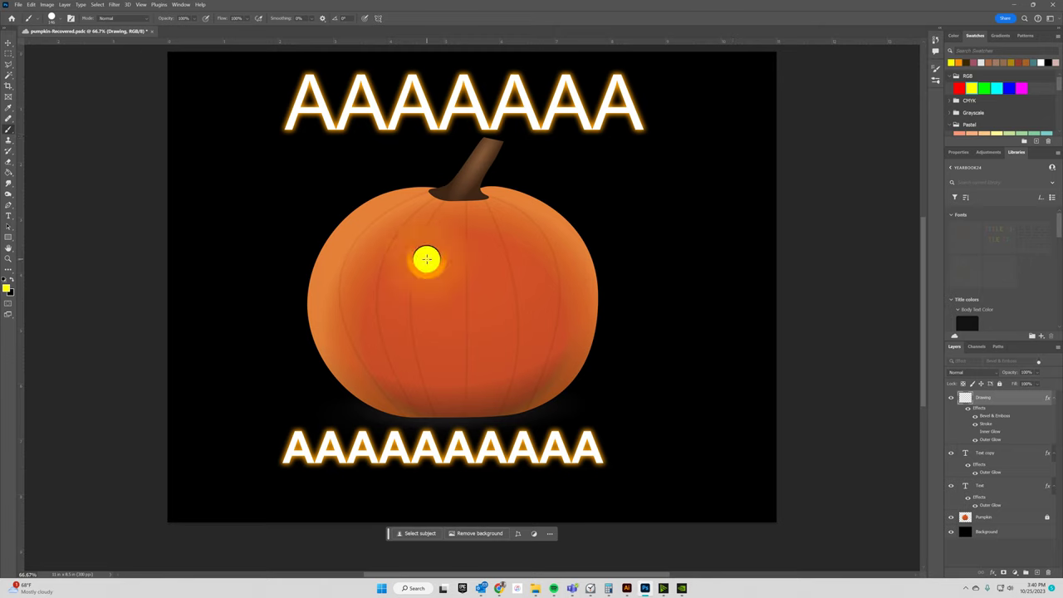
click(494, 259)
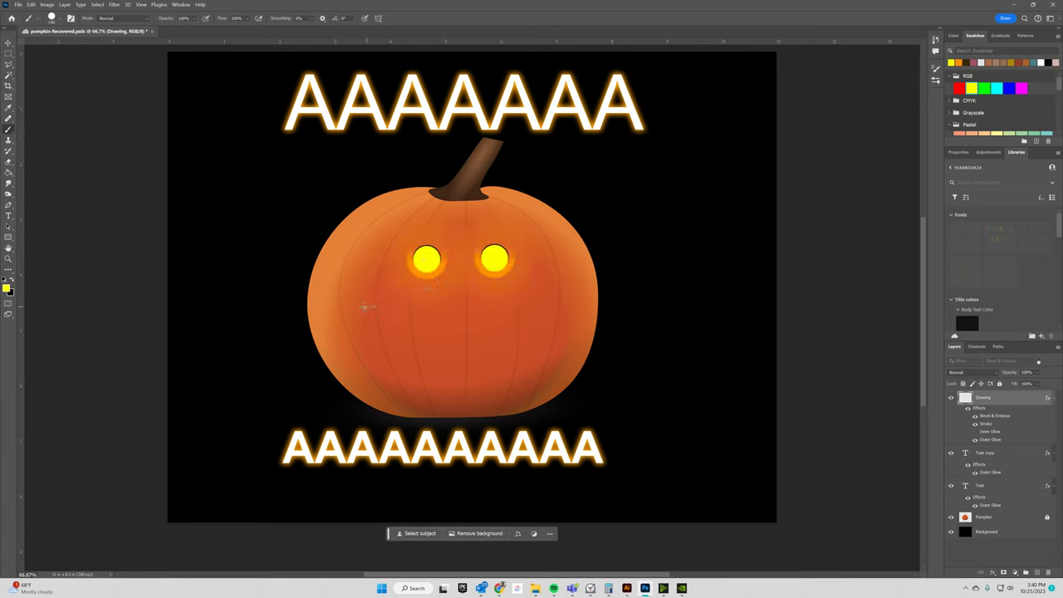
mouse_move(363, 306)
mouse_down()
mouse_move(414, 341)
mouse_move(499, 350)
mouse_move(549, 304)
mouse_up()
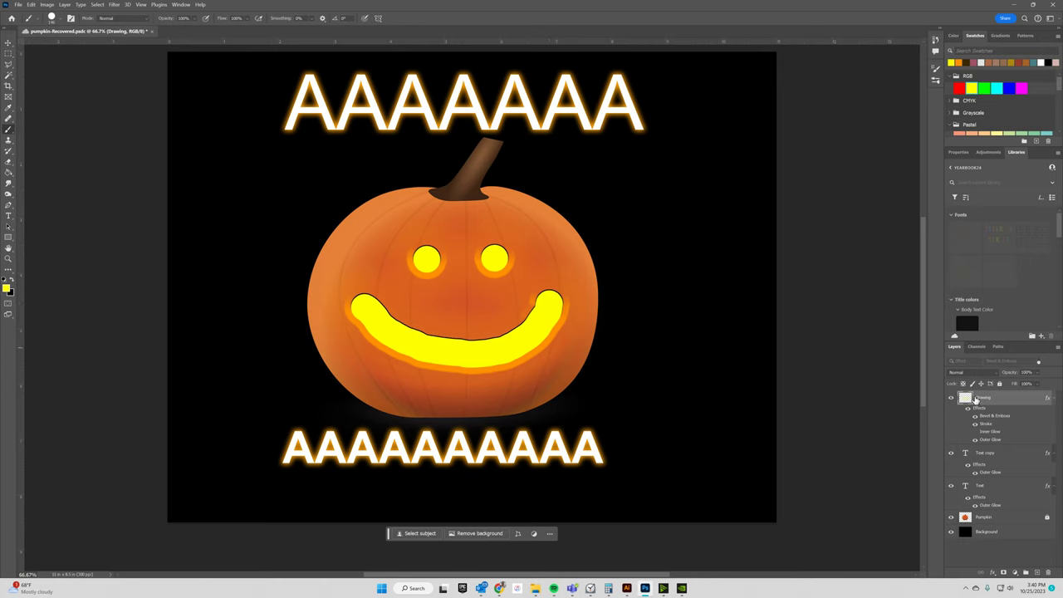
click(450, 307)
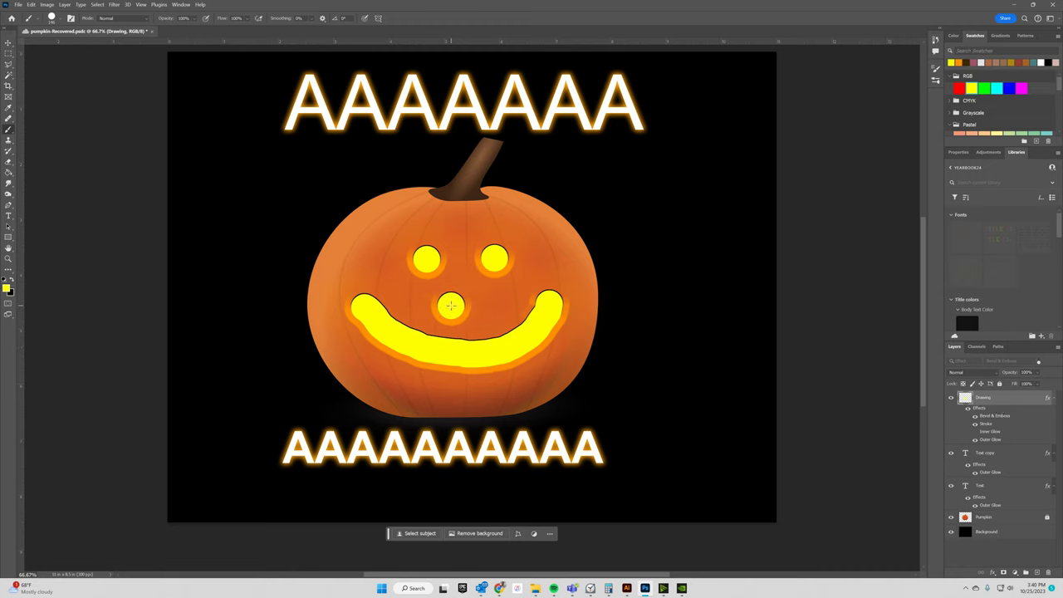
click(474, 305)
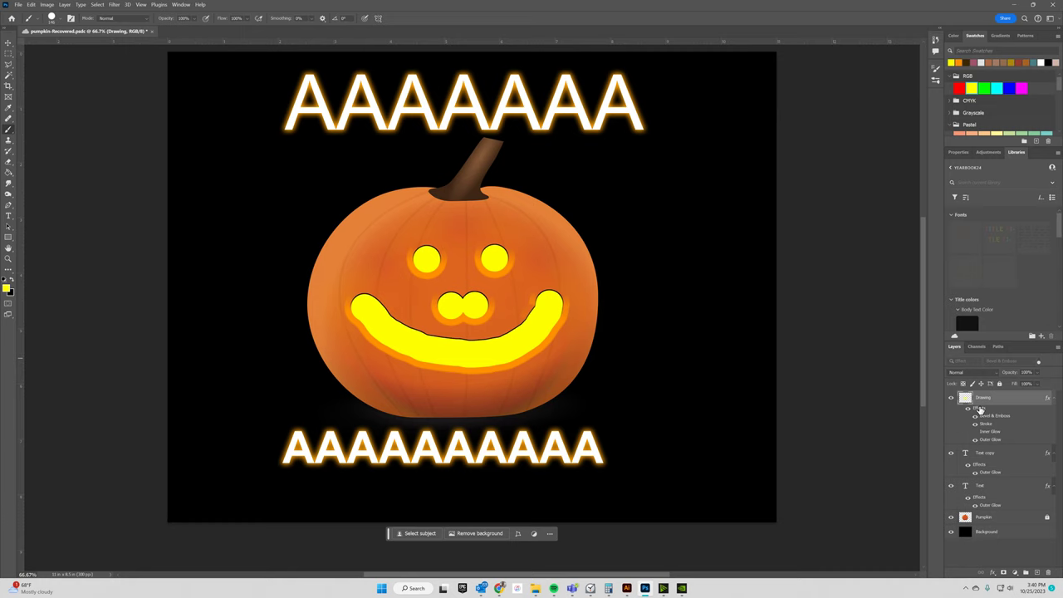
double_click(981, 410)
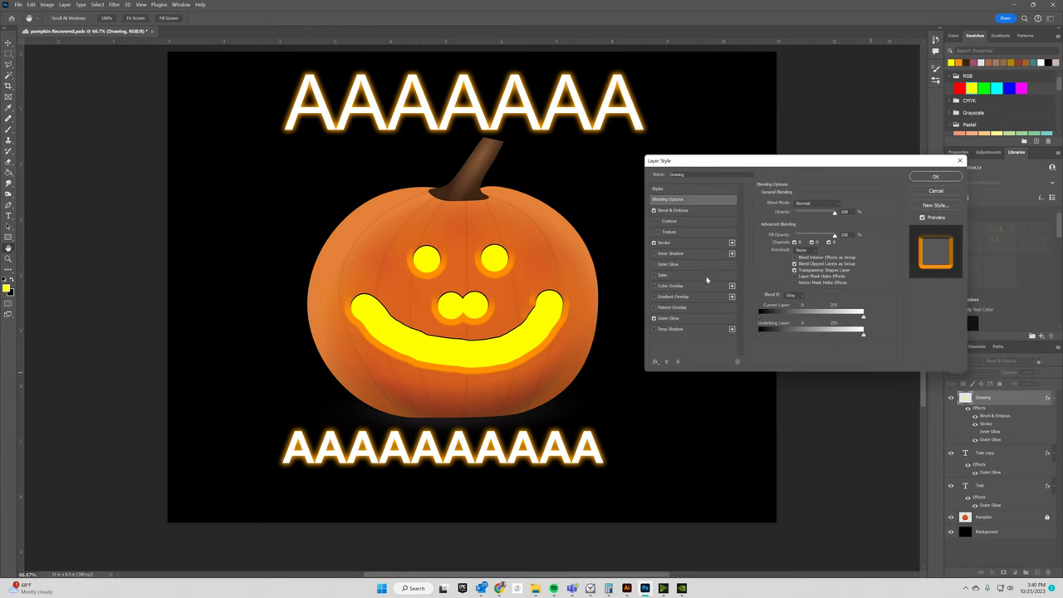
click(697, 242)
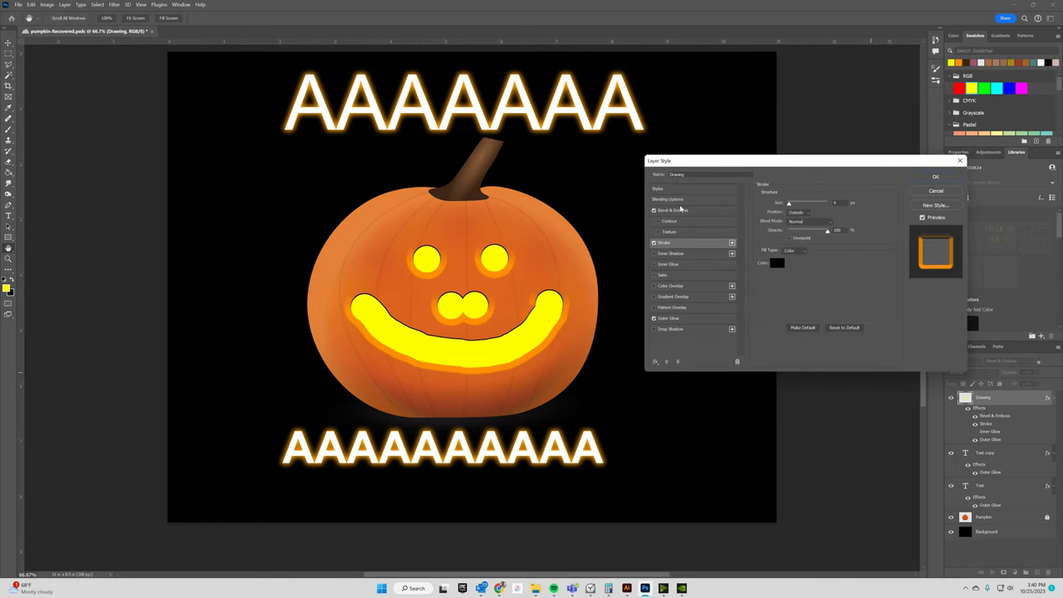
click(680, 210)
click(681, 319)
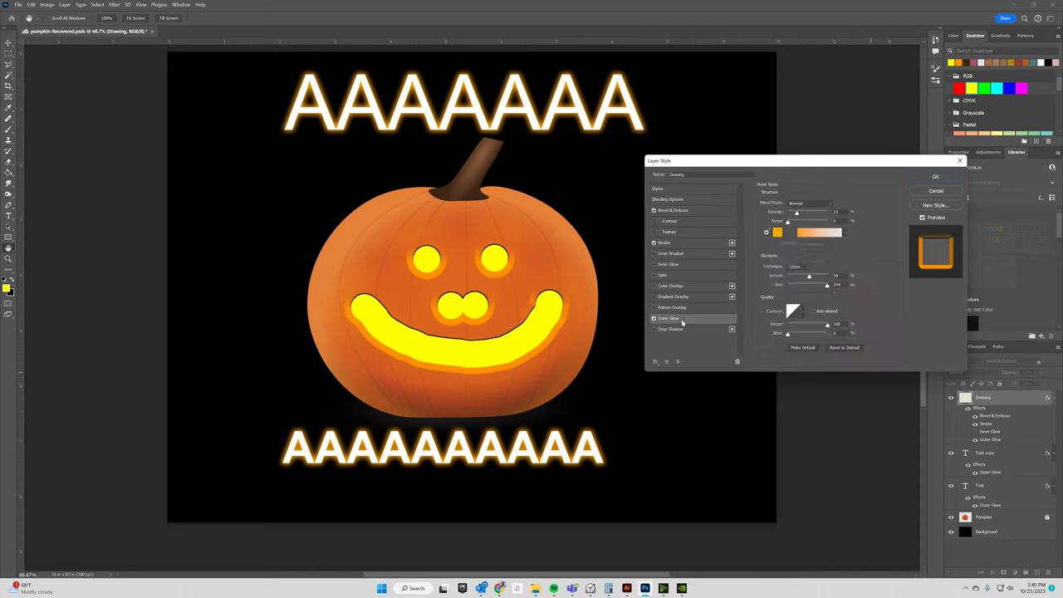
click(682, 243)
click(693, 212)
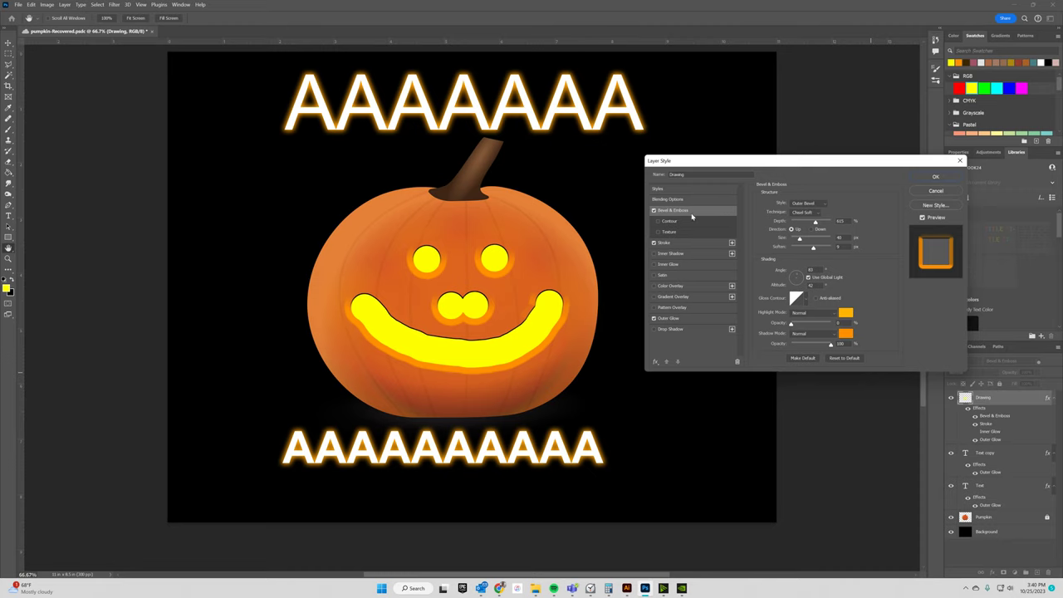
click(654, 254)
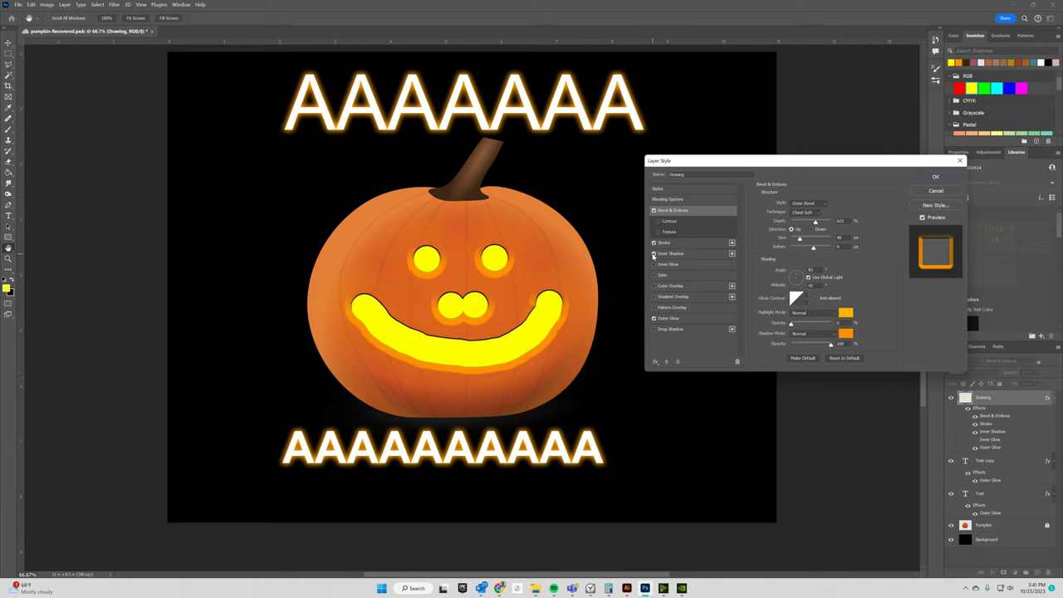
click(671, 255)
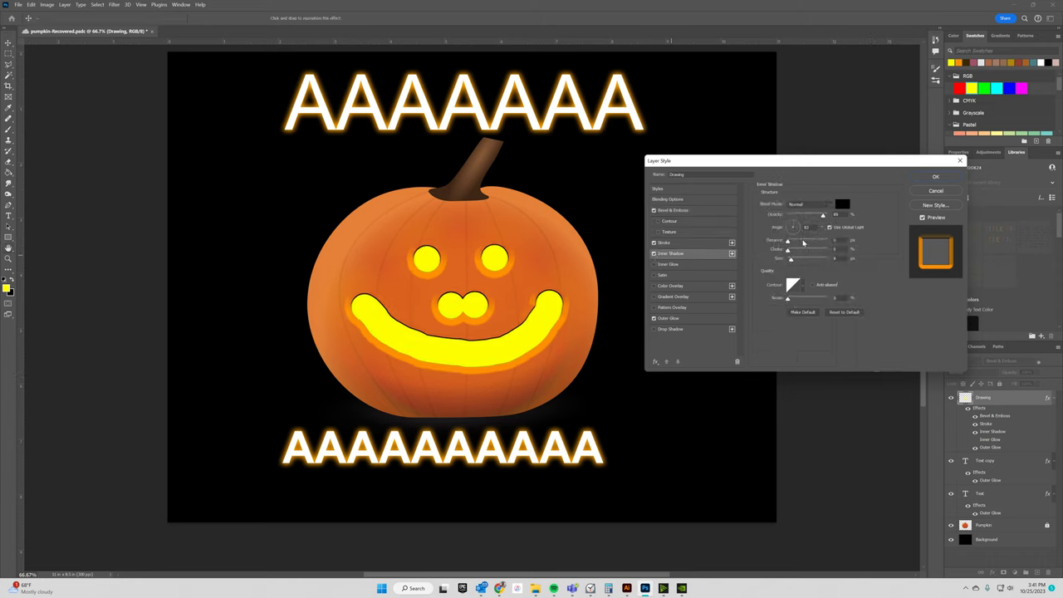
click(654, 254)
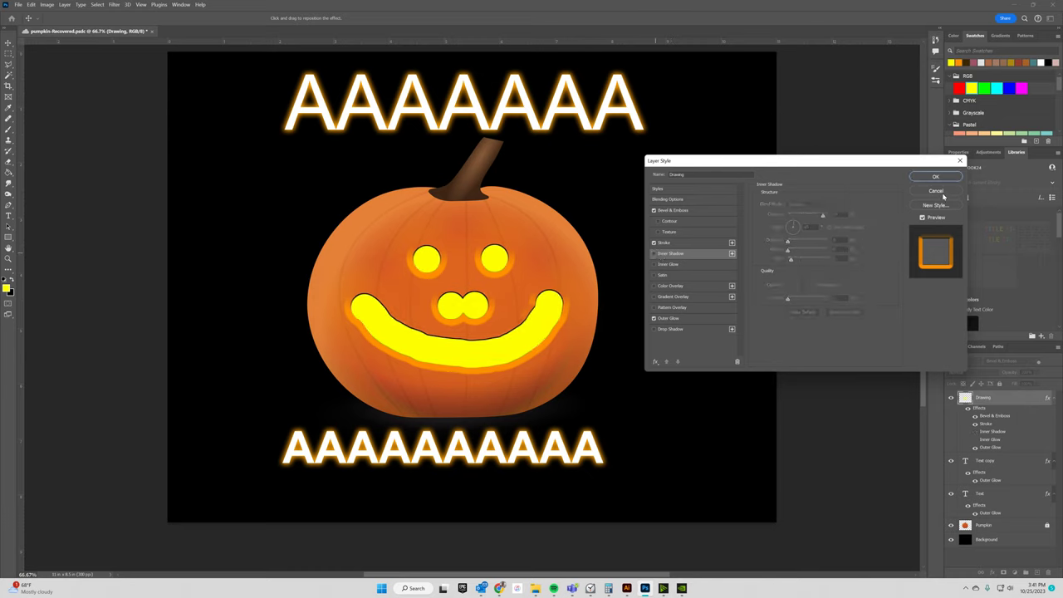
click(653, 253)
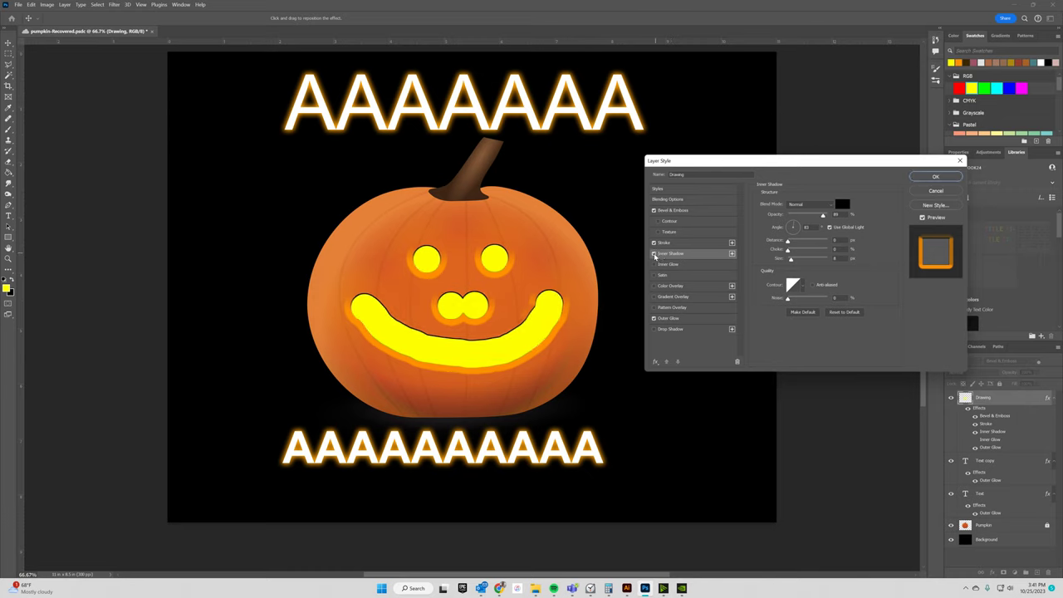
click(933, 191)
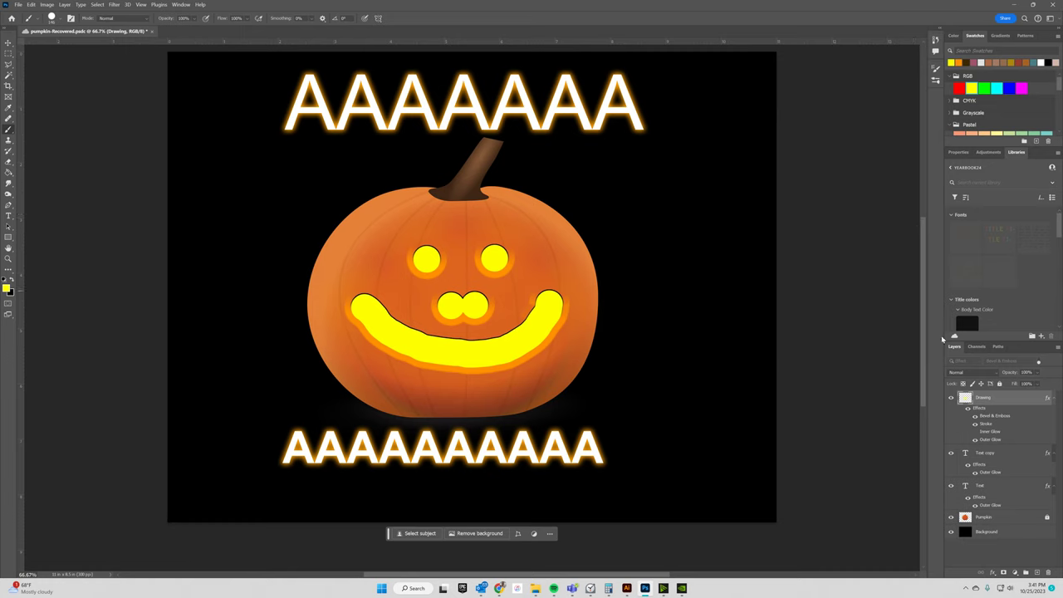
click(985, 452)
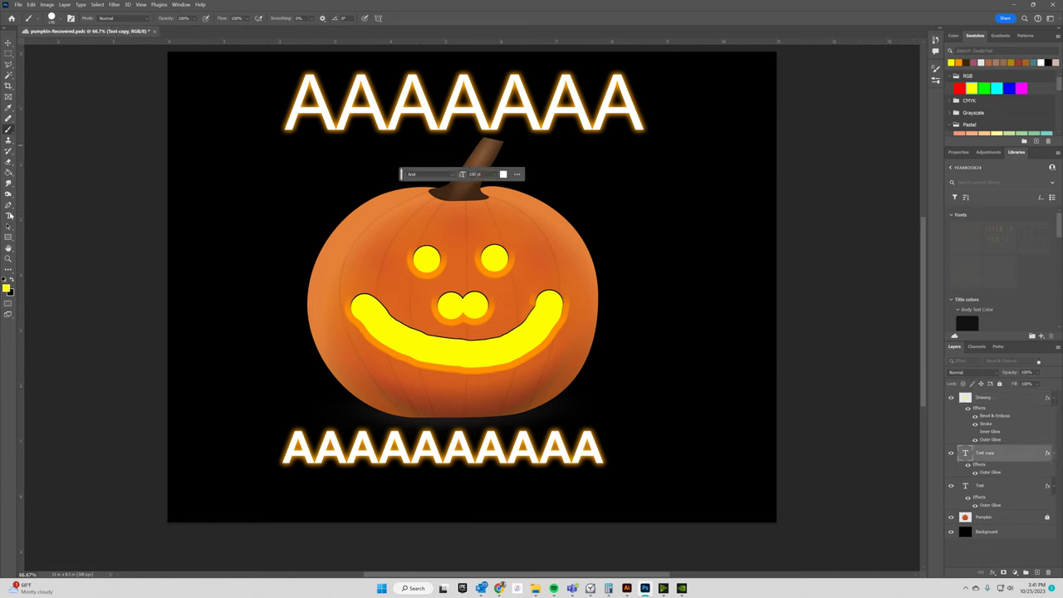
click(9, 215)
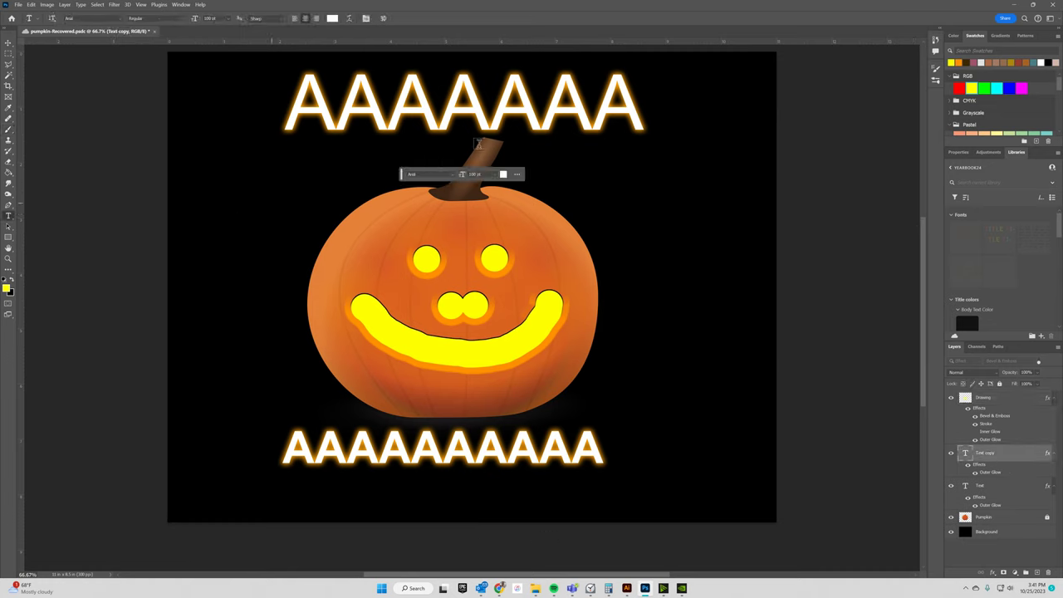
double_click(546, 101)
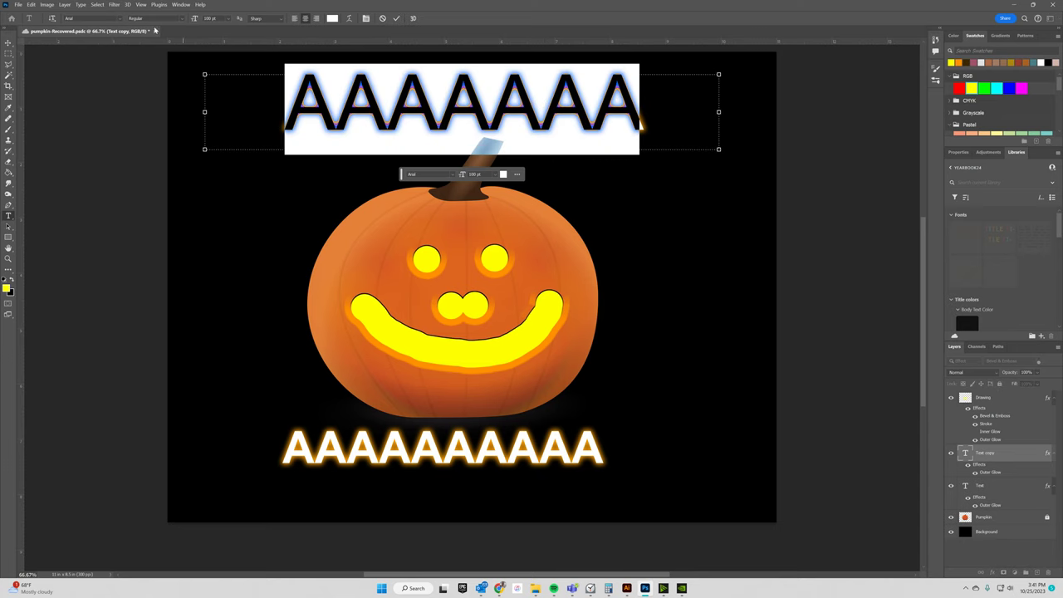
click(119, 19)
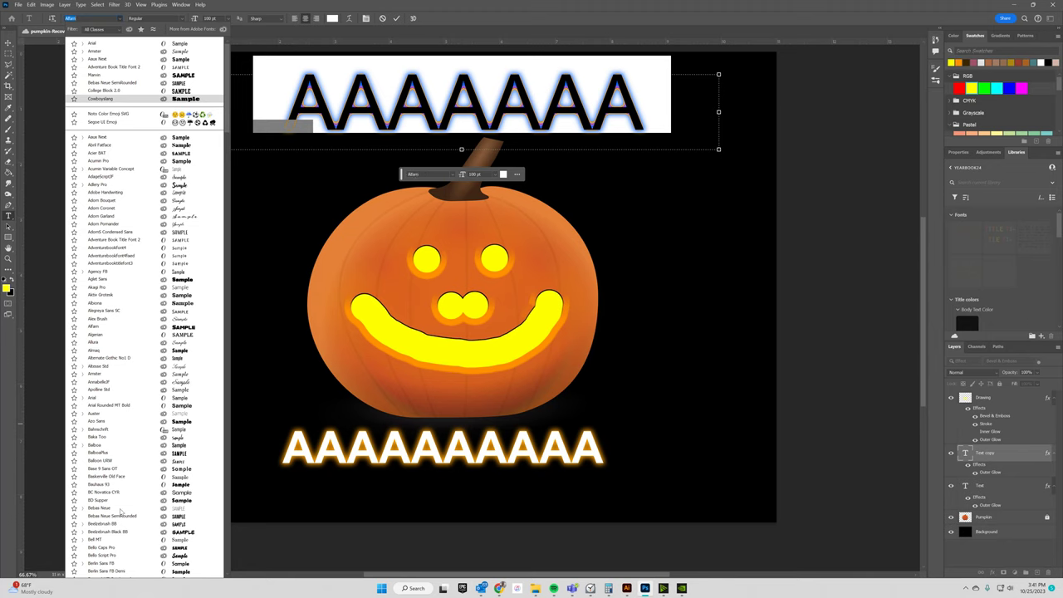
key(Escape)
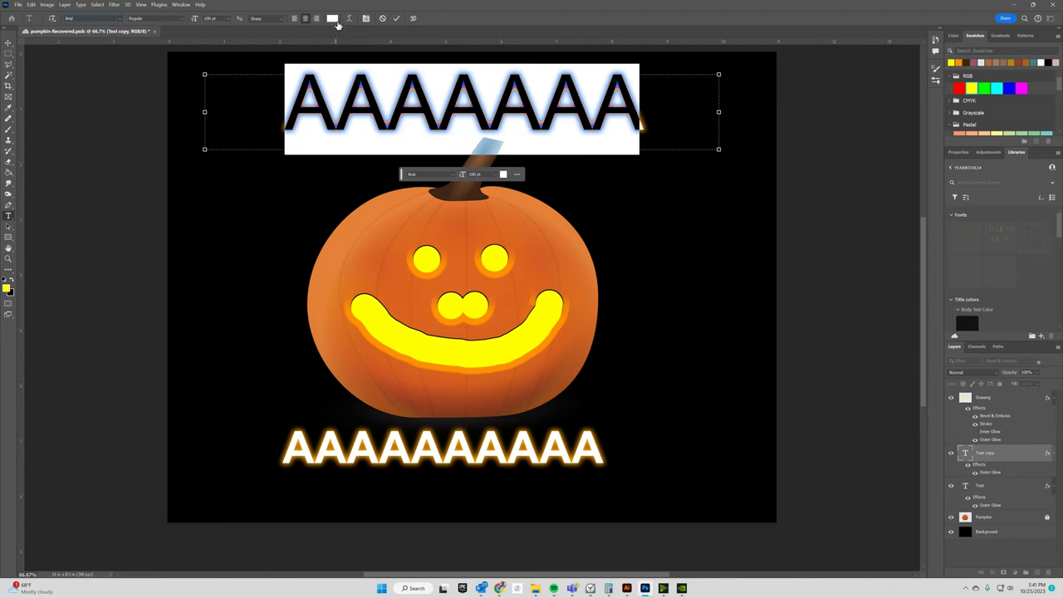
click(357, 106)
drag(287, 105, 768, 142)
click(604, 123)
double_click(488, 116)
click(983, 471)
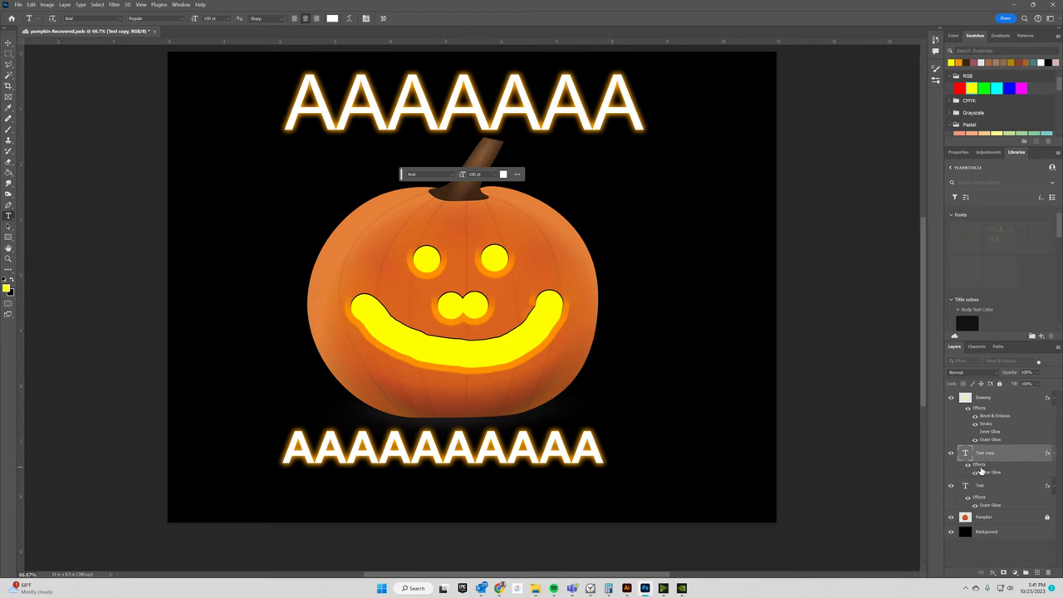
double_click(979, 467)
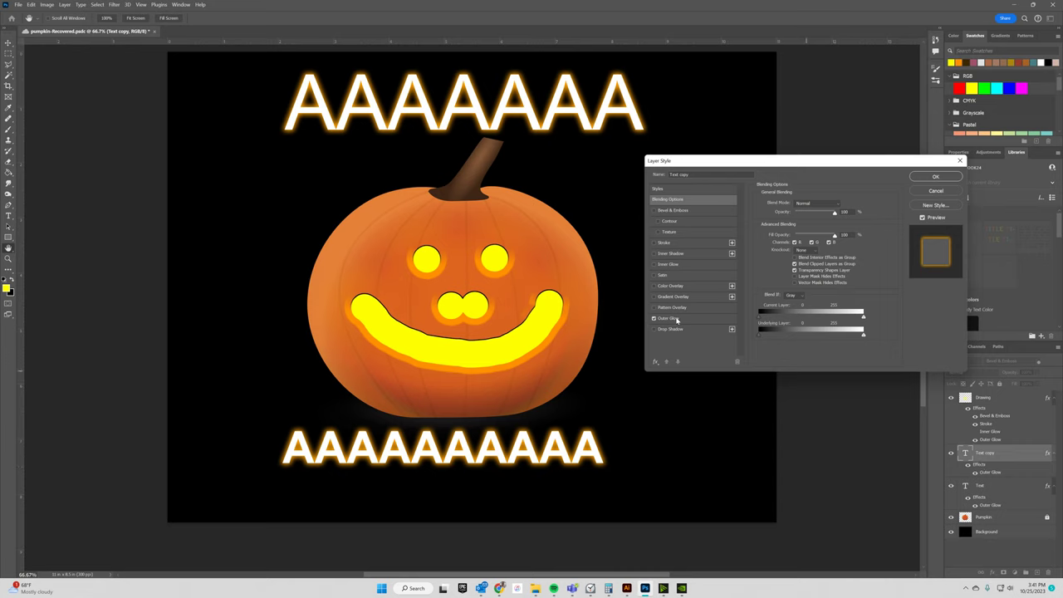
click(664, 320)
click(654, 318)
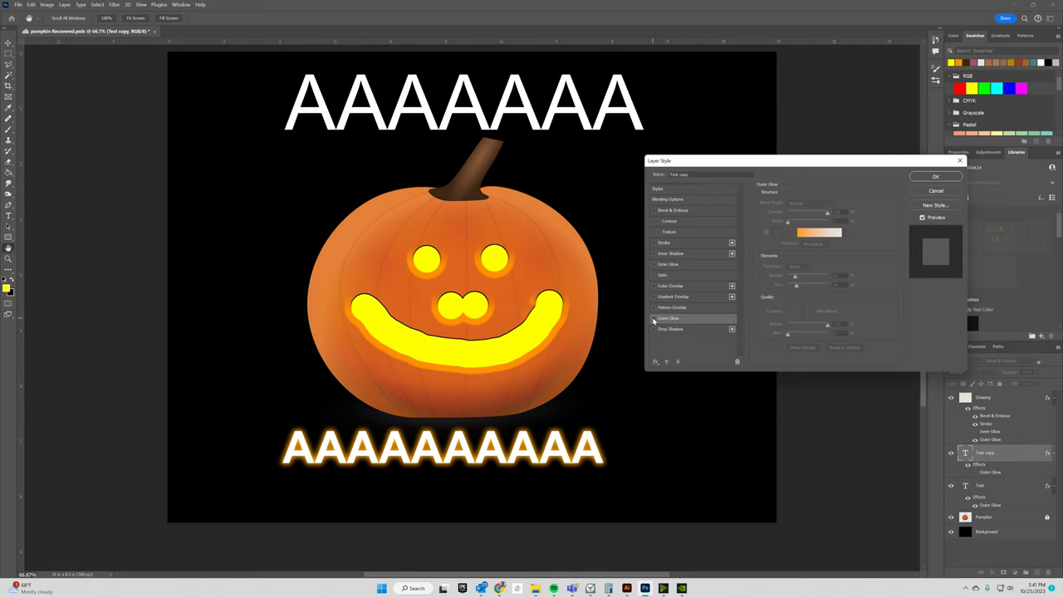
click(653, 318)
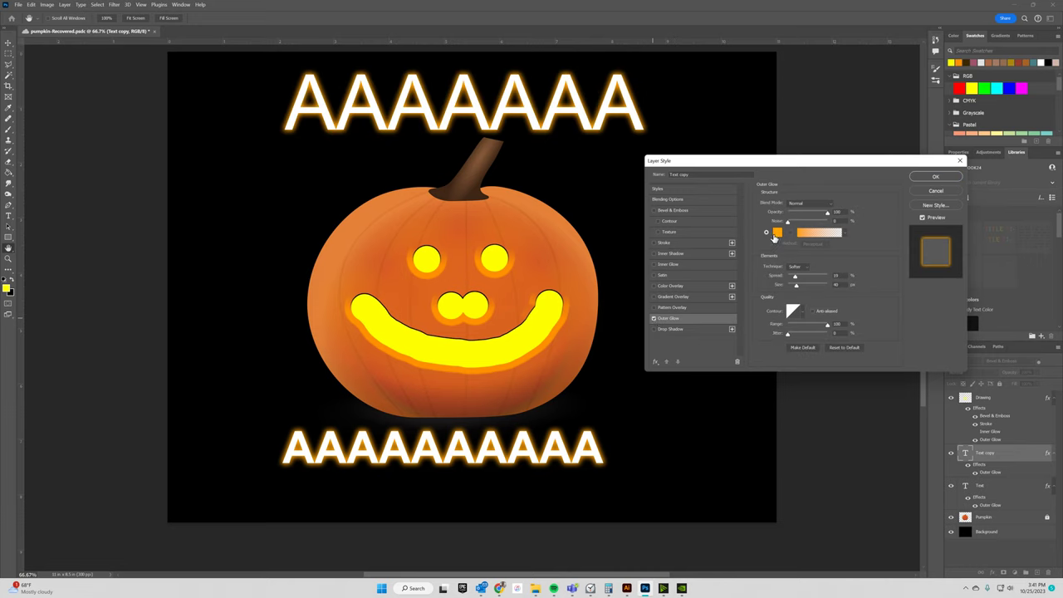
mouse_move(830, 214)
mouse_down()
mouse_move(789, 215)
mouse_move(828, 214)
mouse_up()
mouse_move(797, 280)
mouse_down()
mouse_move(826, 278)
mouse_move(802, 286)
mouse_move(794, 277)
mouse_up()
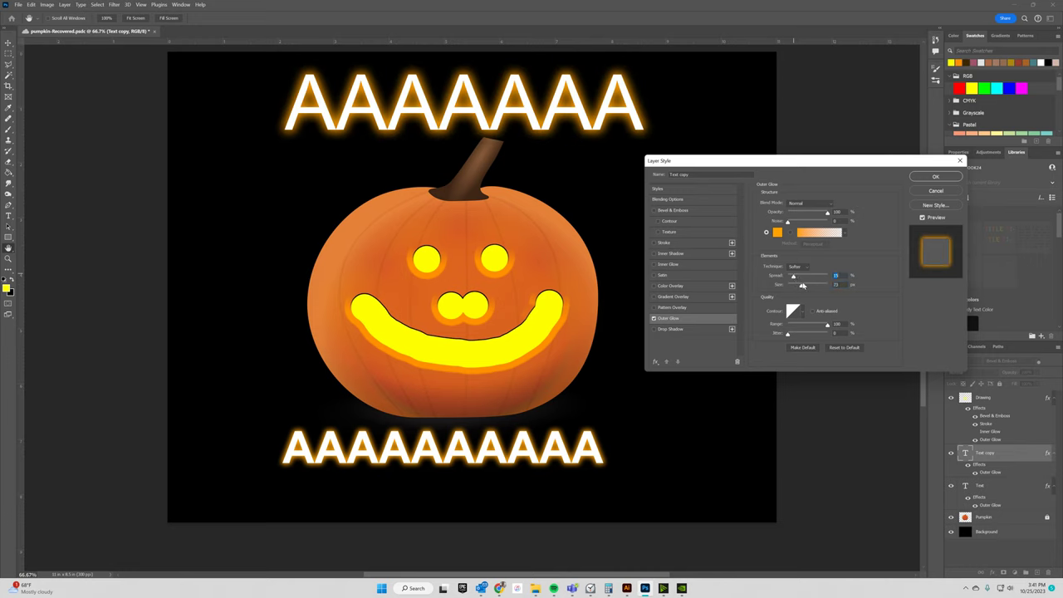
click(776, 234)
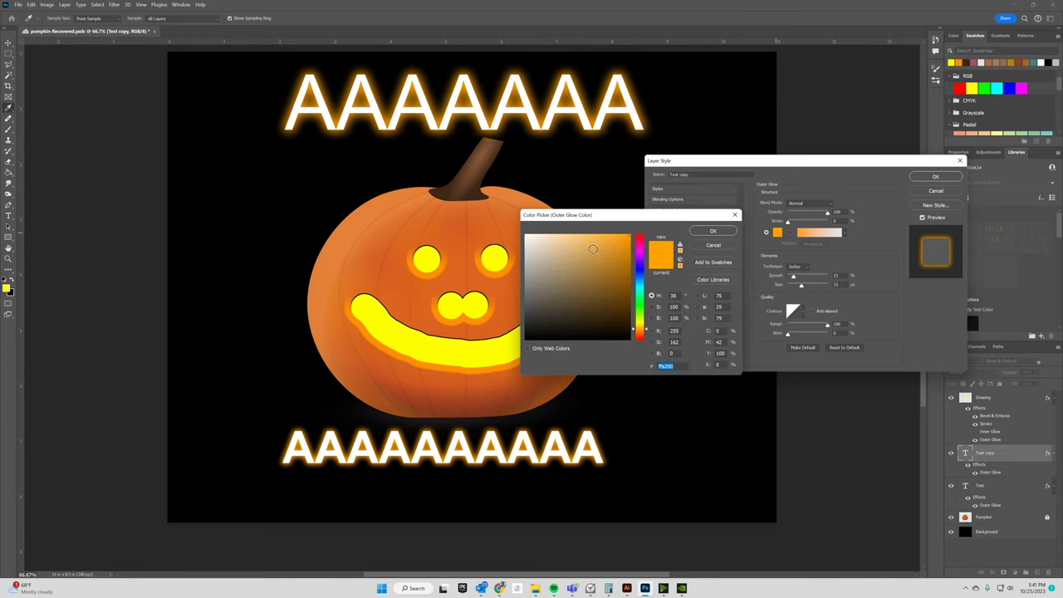
drag(638, 250, 644, 219)
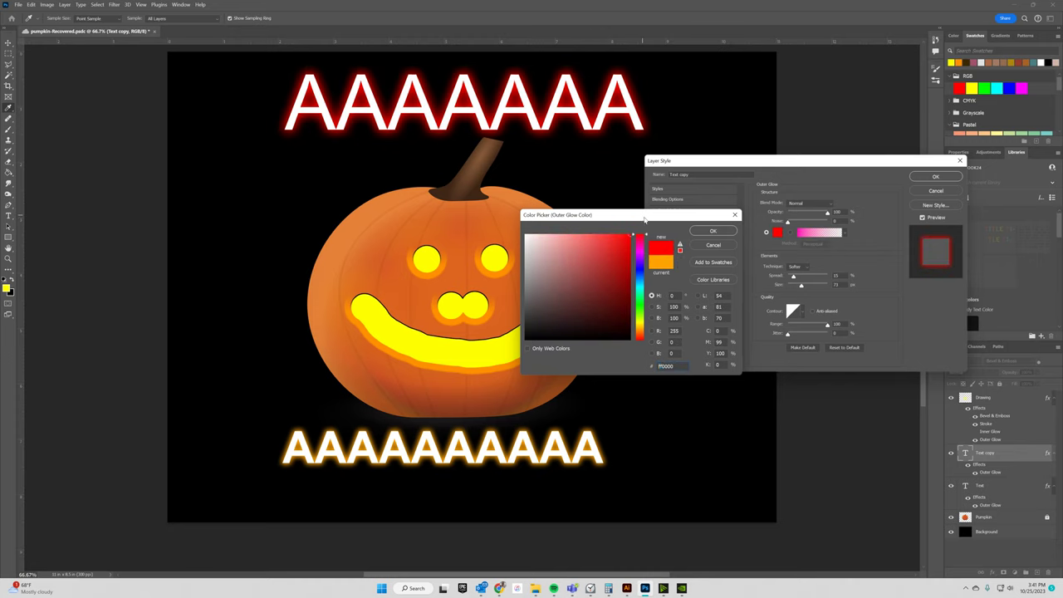
click(711, 245)
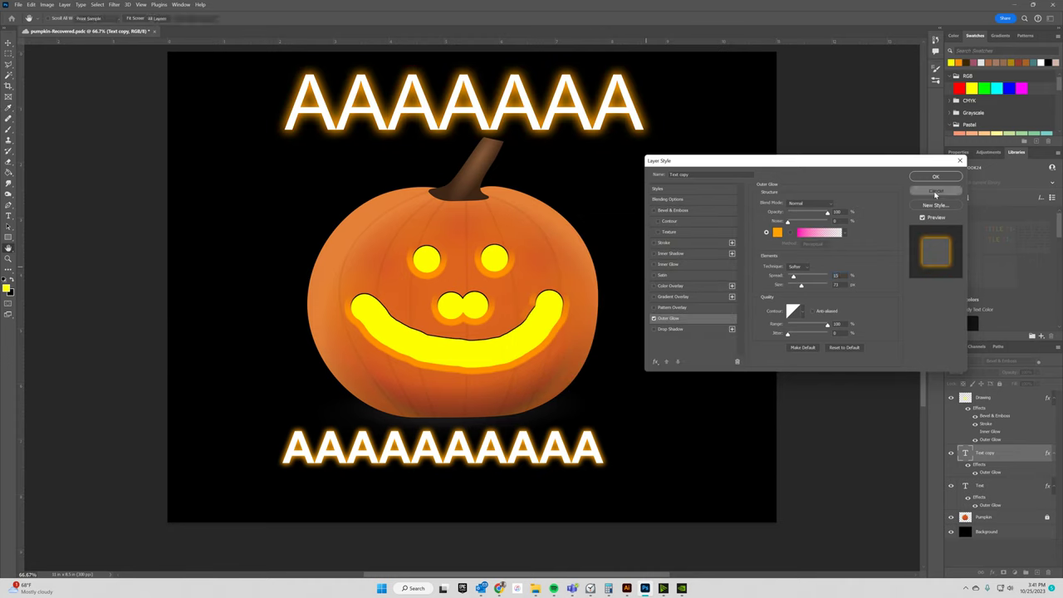
click(935, 191)
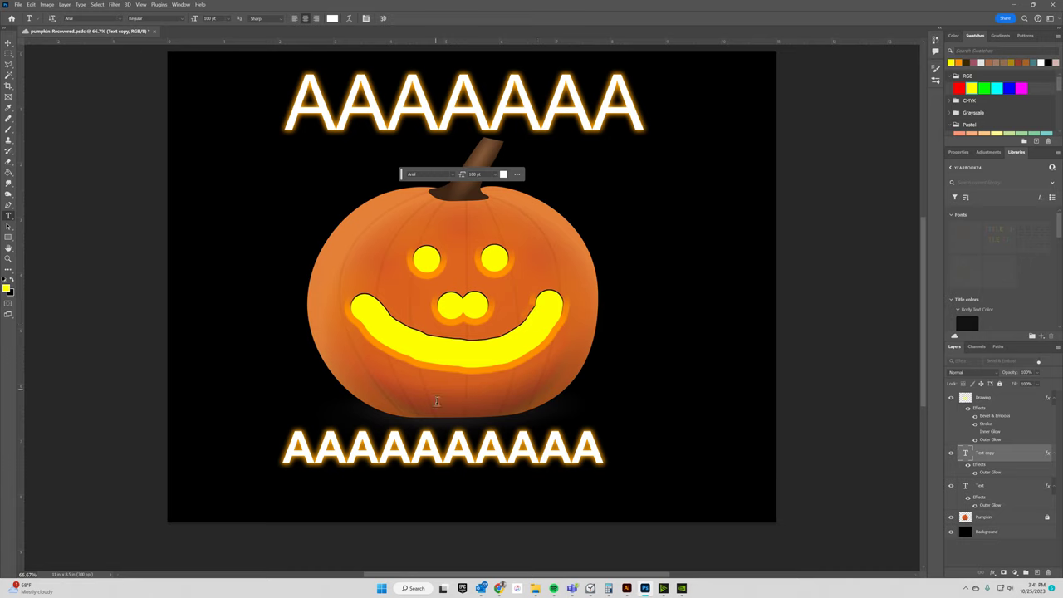
Commit the bottom heading, select the Background layer, and switch to Chrome's new tab.
click(458, 452)
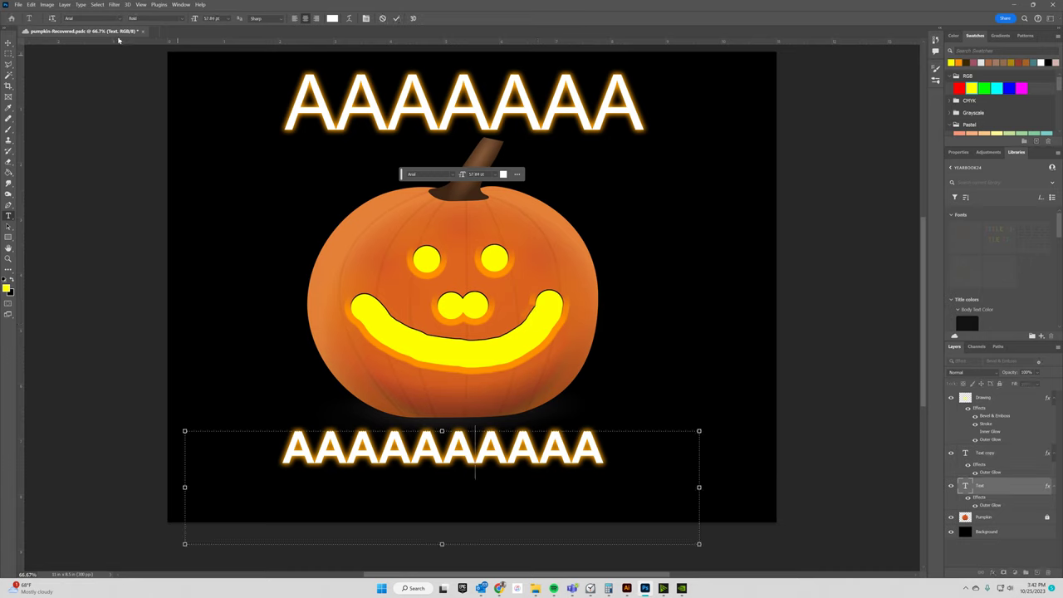
click(8, 42)
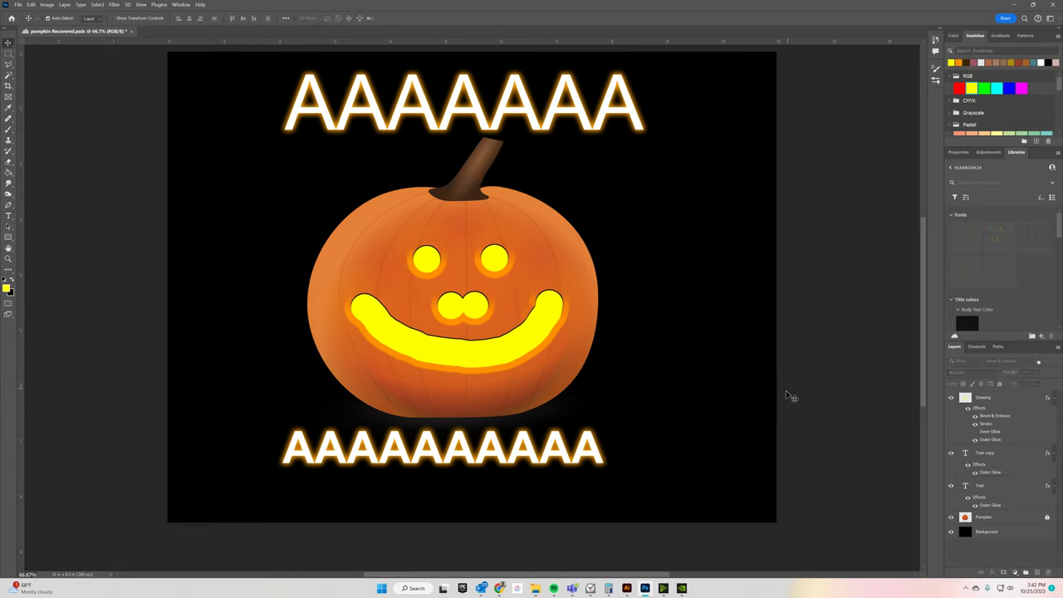
click(964, 532)
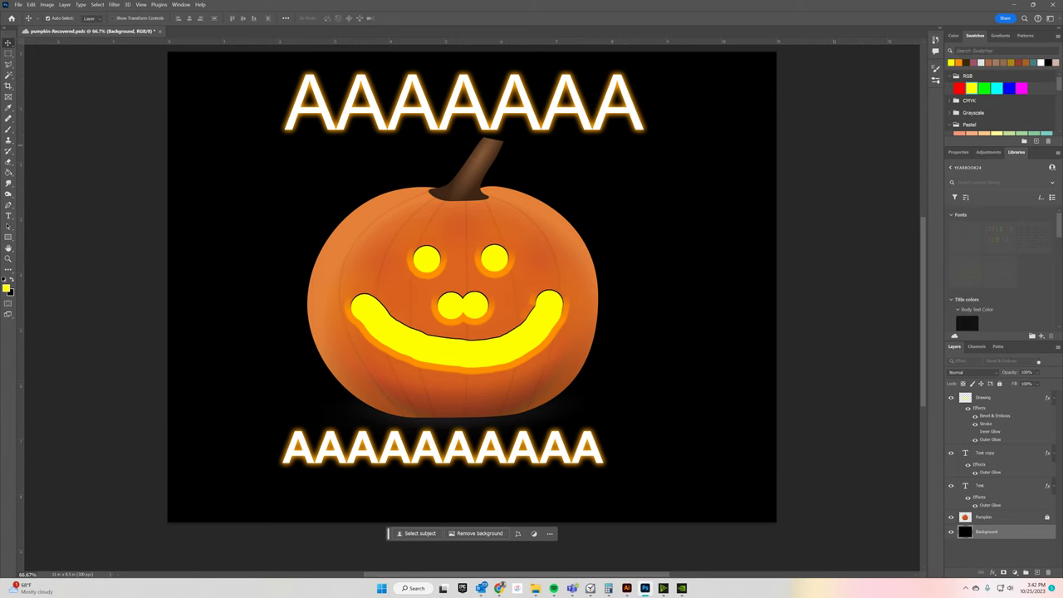
key(alt+Tab)
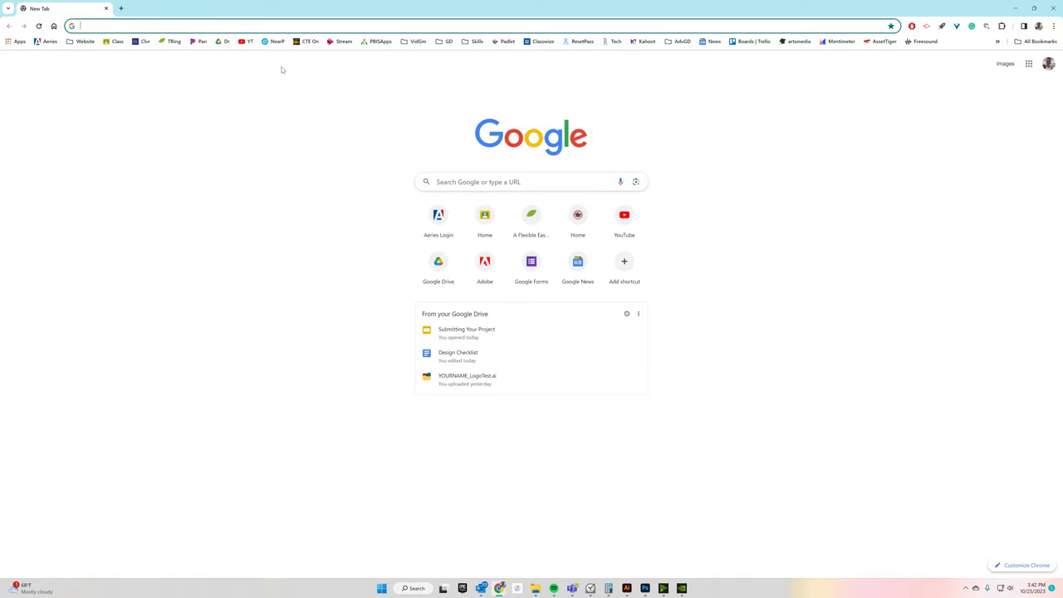
Open pixabay.com and search for 'ghost'.
text(pixa)
key(Return)
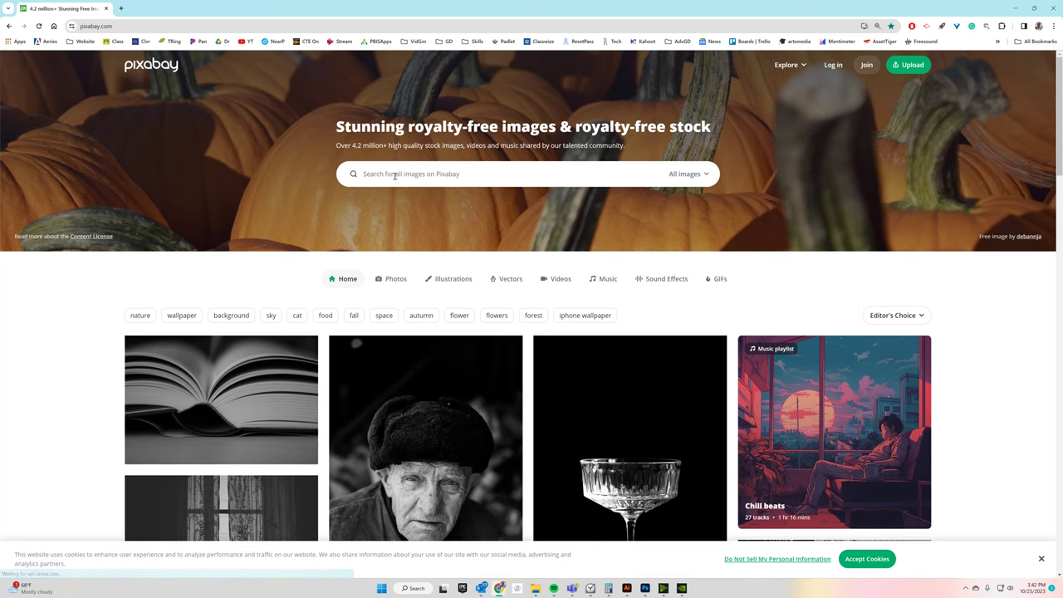
click(395, 174)
text(ghost)
key(Return)
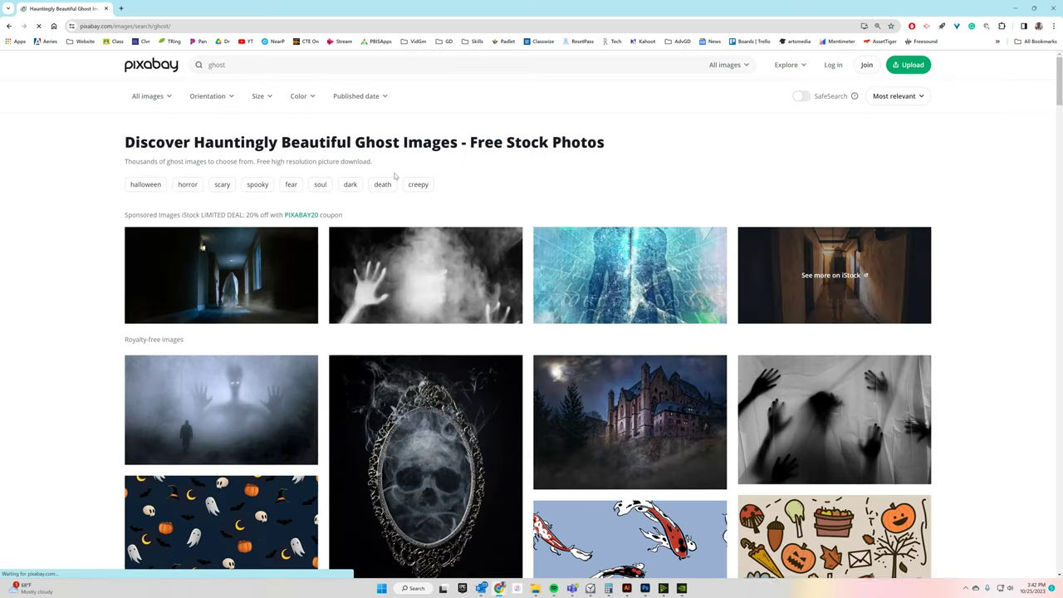
Filter the ghost results to transparent backgrounds and illustrations only.
click(313, 97)
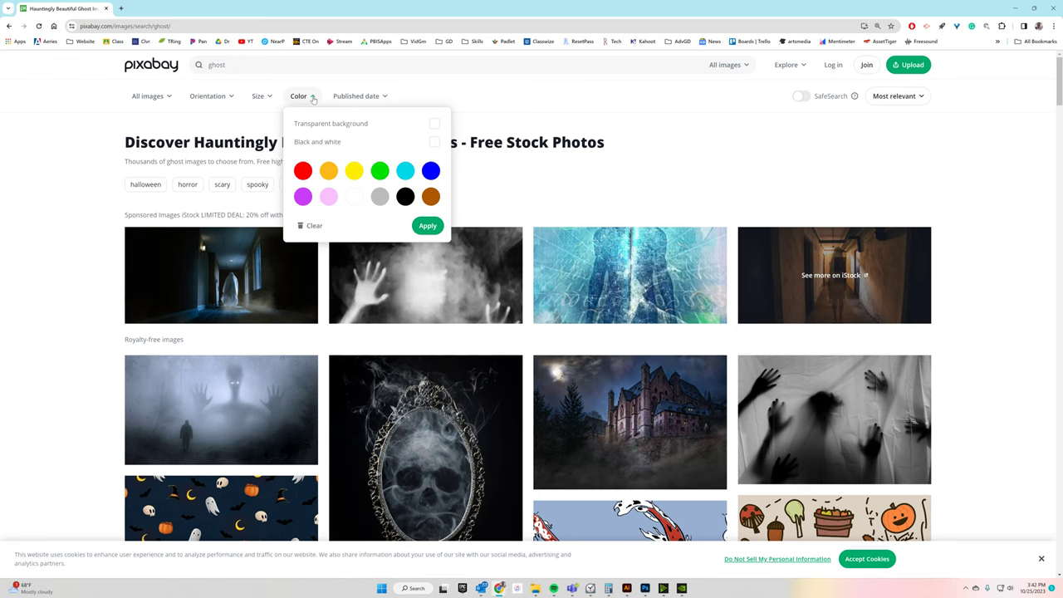
click(434, 123)
click(427, 226)
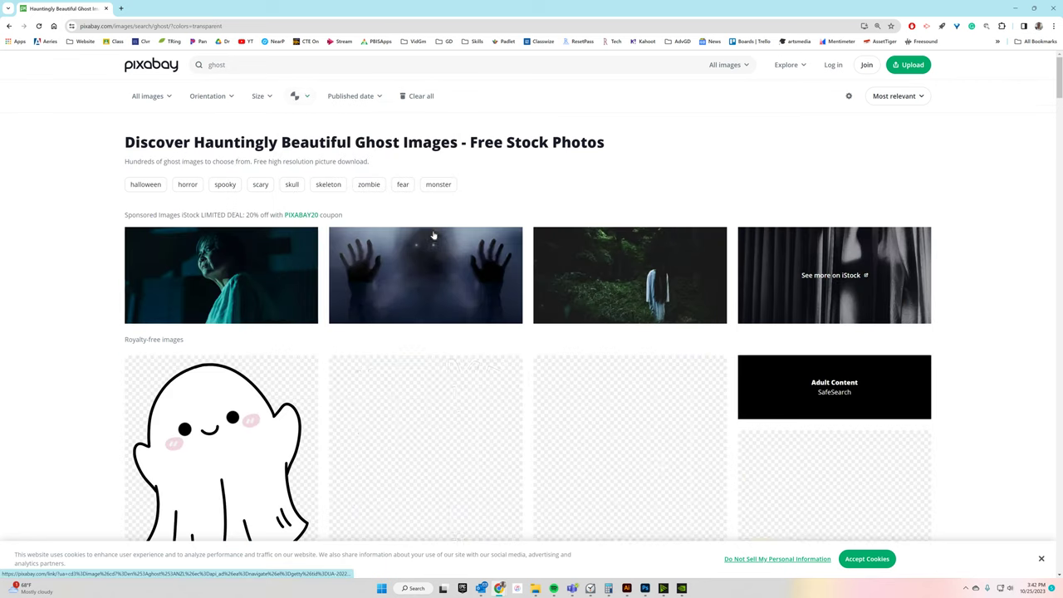
click(174, 96)
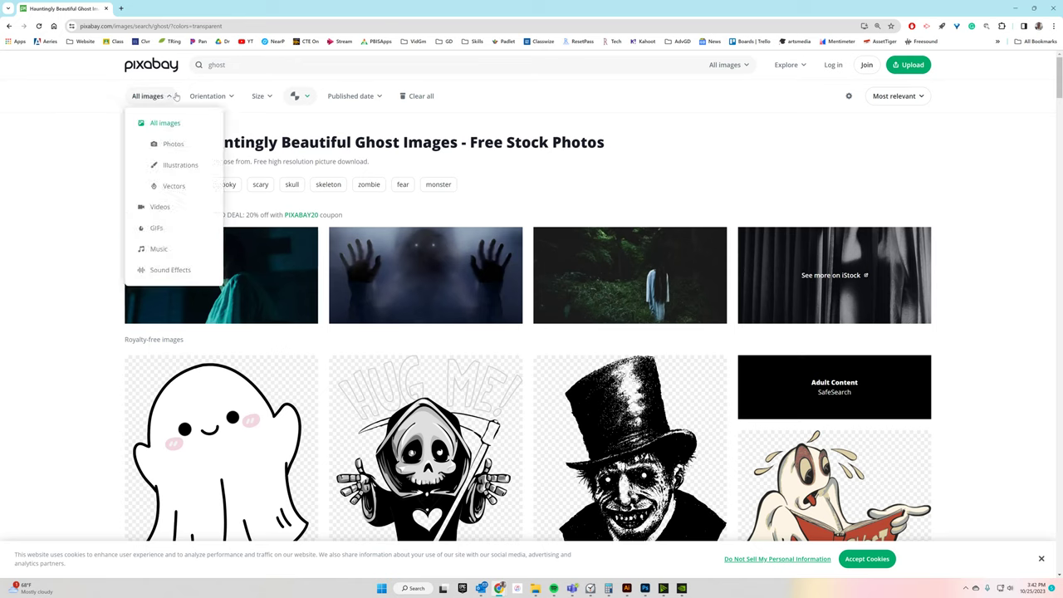
click(173, 166)
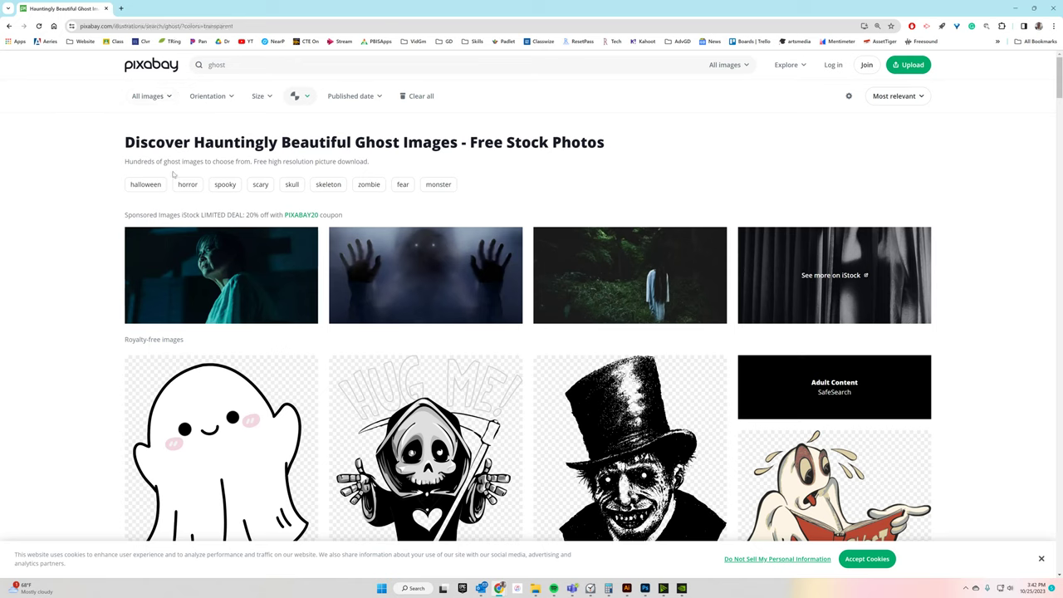
scroll(264, 258, down, 2)
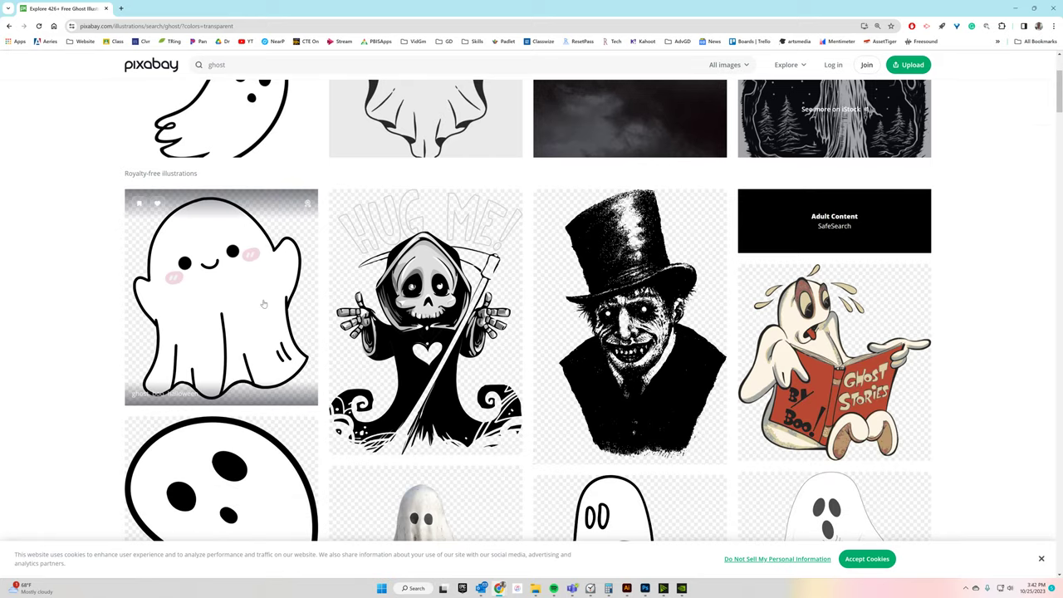
scroll(264, 258, up, 2)
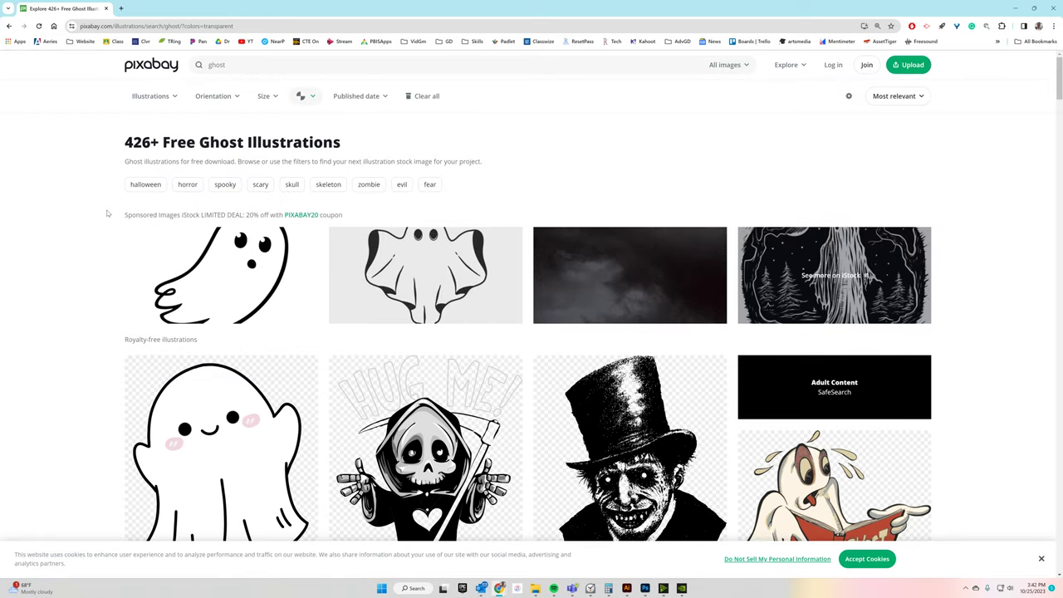
drag(121, 216, 822, 284)
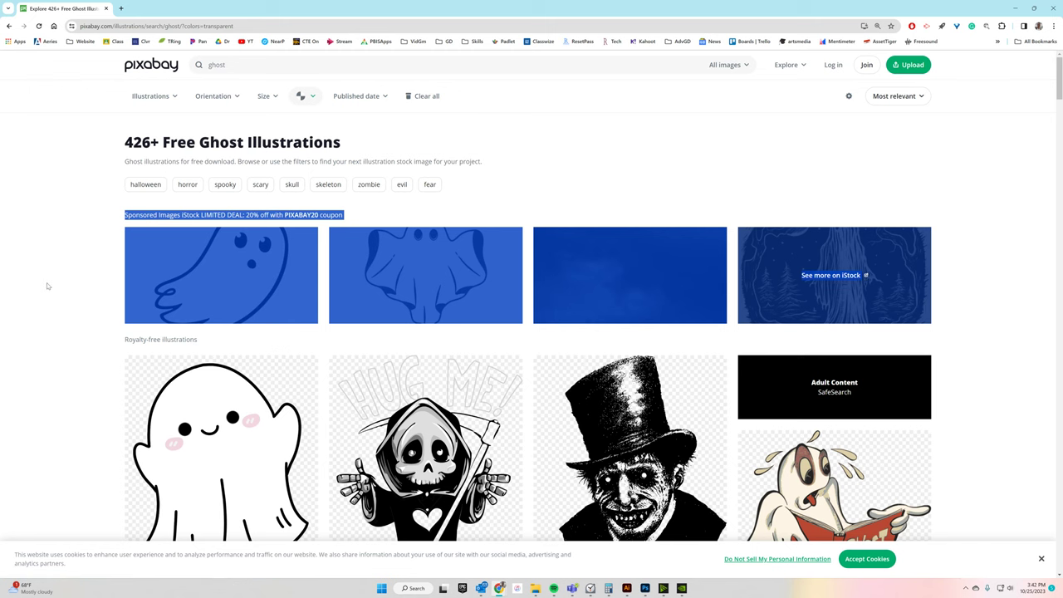
Download the smiling ghost as ghost-8250317_1280.png, then minimize Chrome and open File Explorer.
click(91, 283)
scroll(150, 168, down, 2)
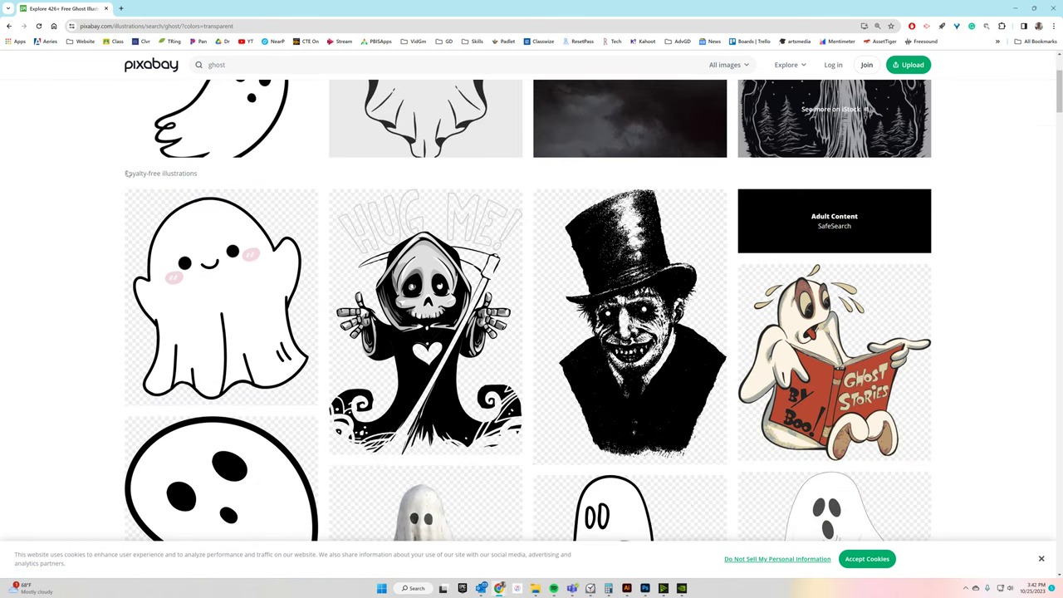
drag(124, 174, 222, 180)
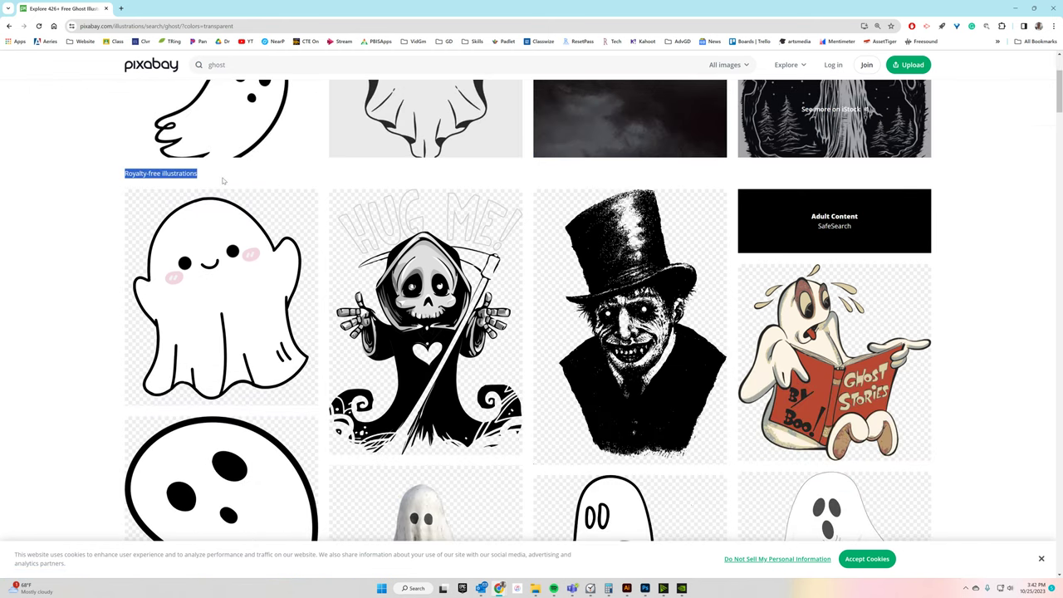
click(237, 274)
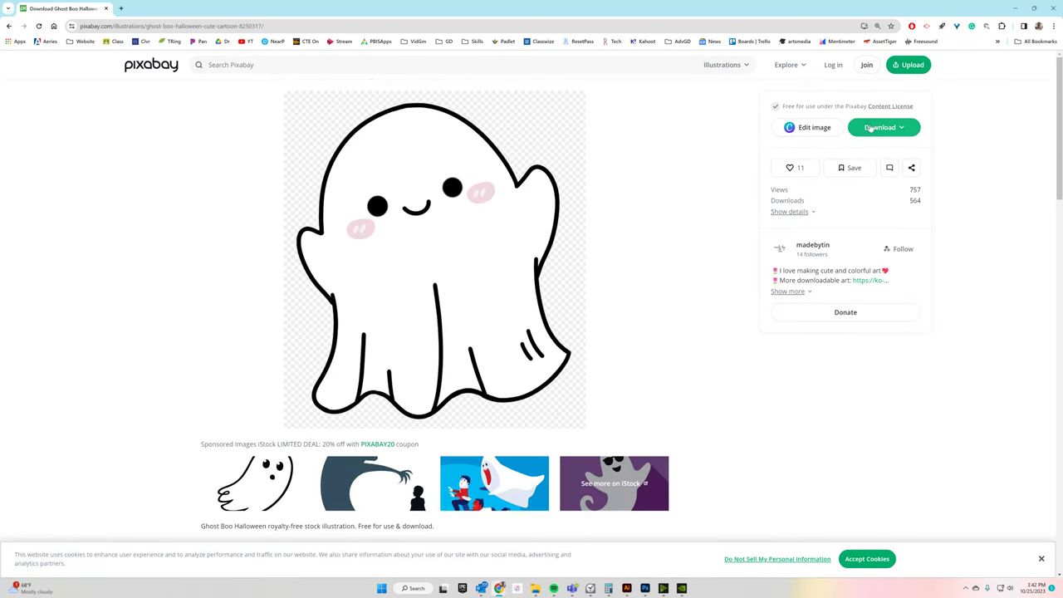
click(880, 127)
click(811, 241)
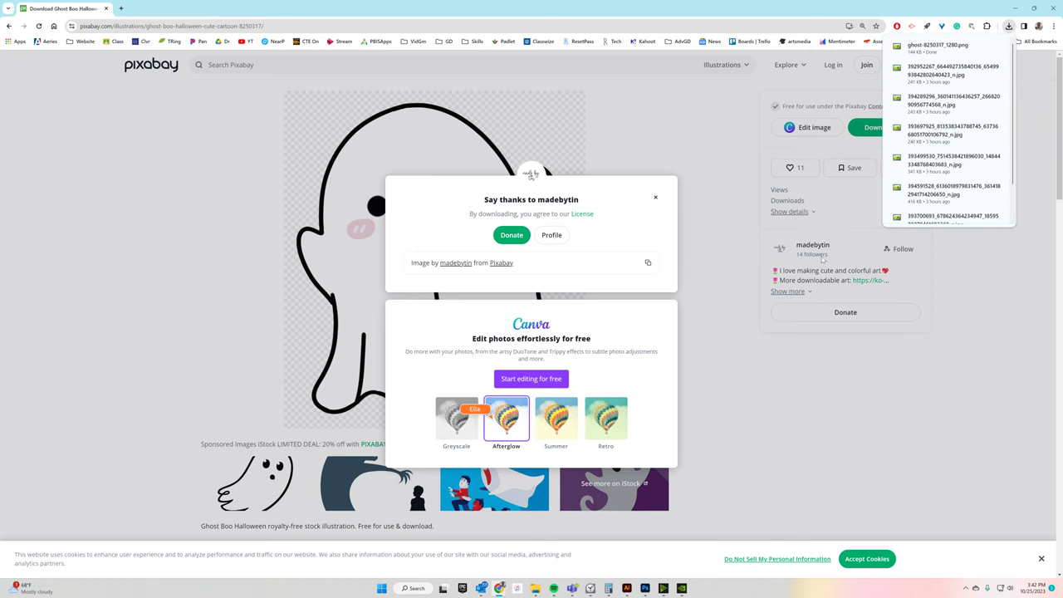
click(1017, 7)
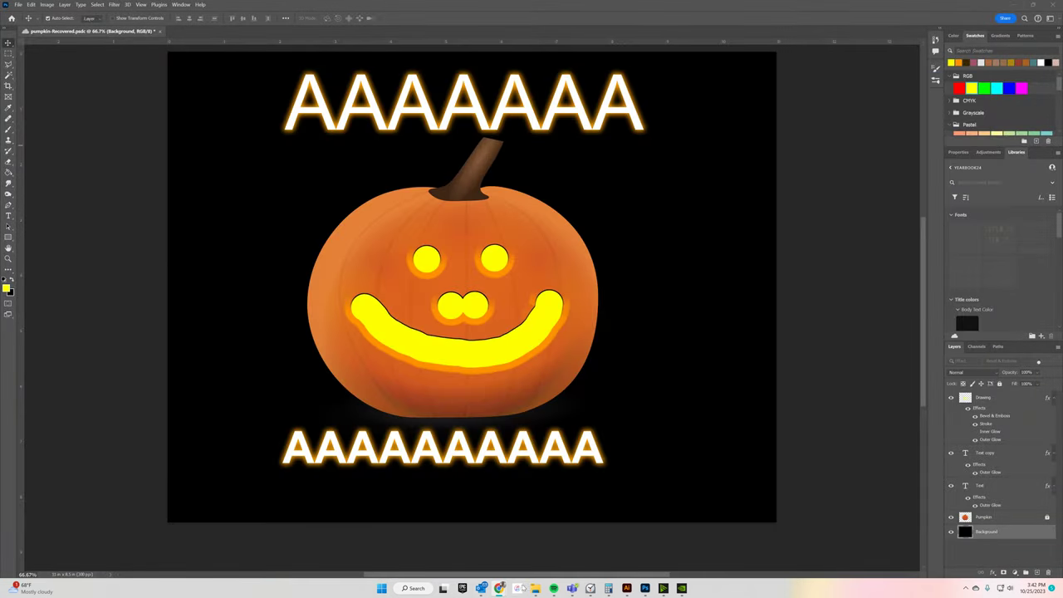
click(535, 588)
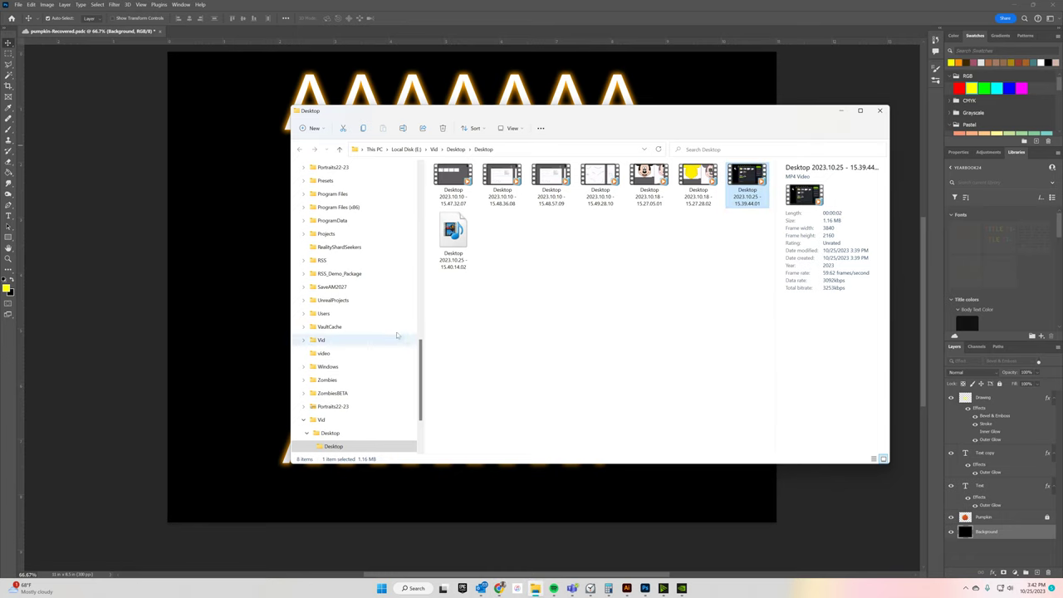
Drag ghost-8250317_1280.png from Downloads onto the pumpkin card.
scroll(382, 315, up, 15)
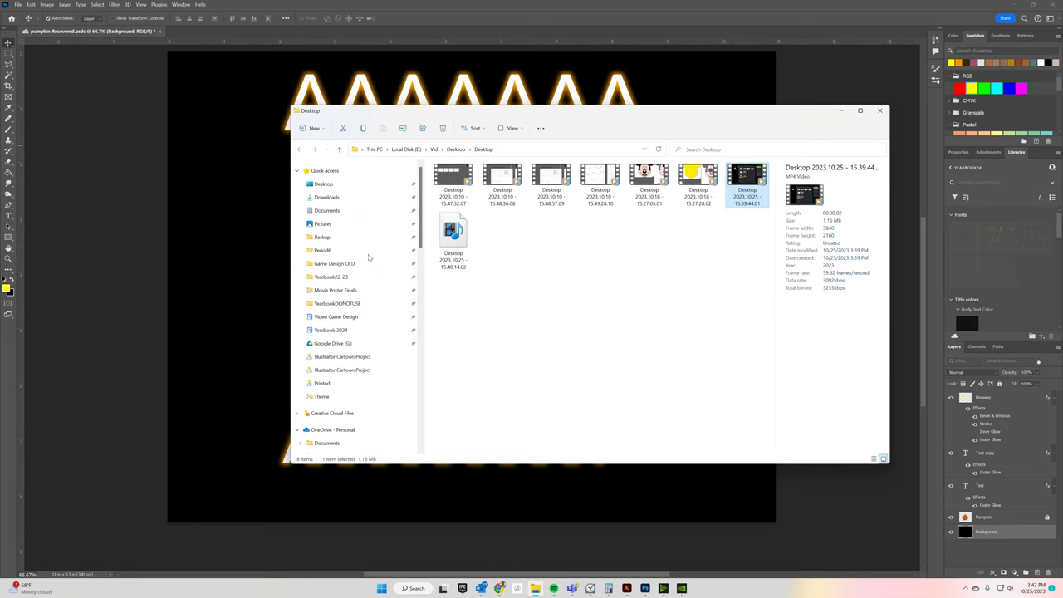
click(326, 196)
drag(504, 114, 748, 180)
drag(698, 261, 294, 224)
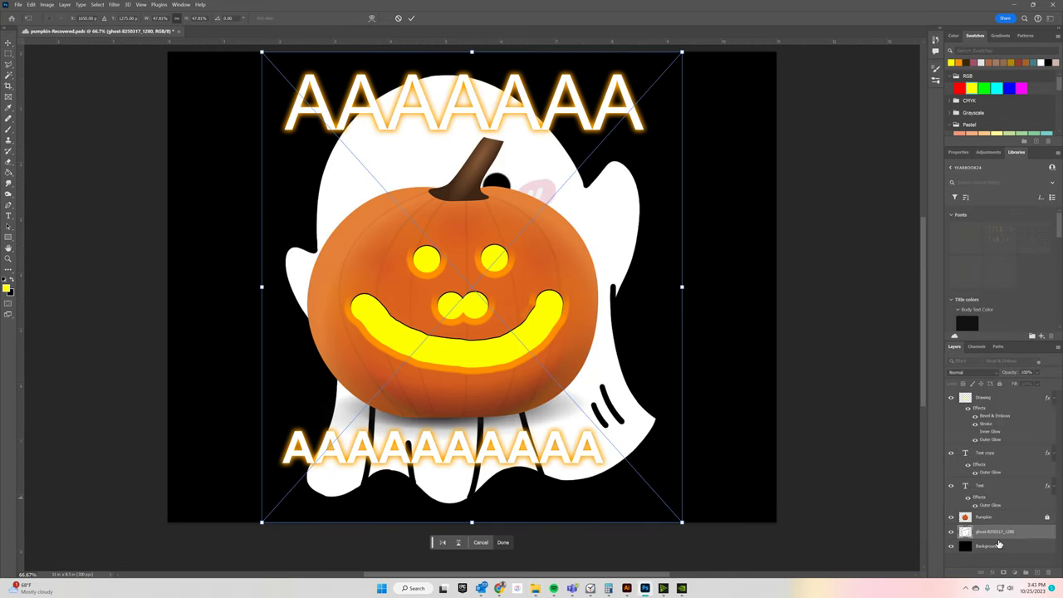
Shrink the ghost, tilt it counter-clockwise and tuck it behind the pumpkin's upper left.
drag(682, 51, 325, 373)
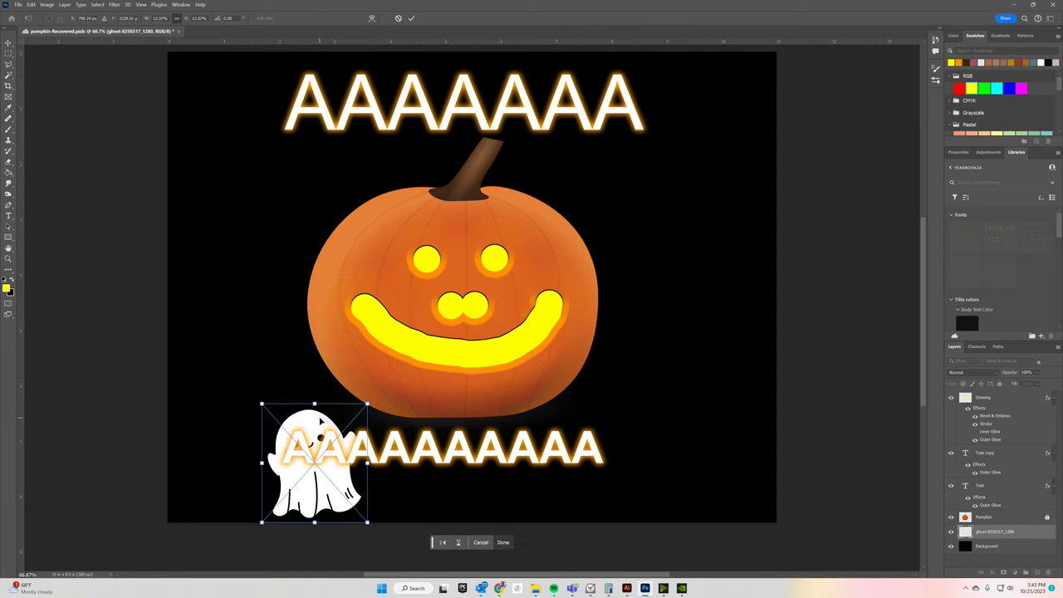
drag(320, 415, 308, 181)
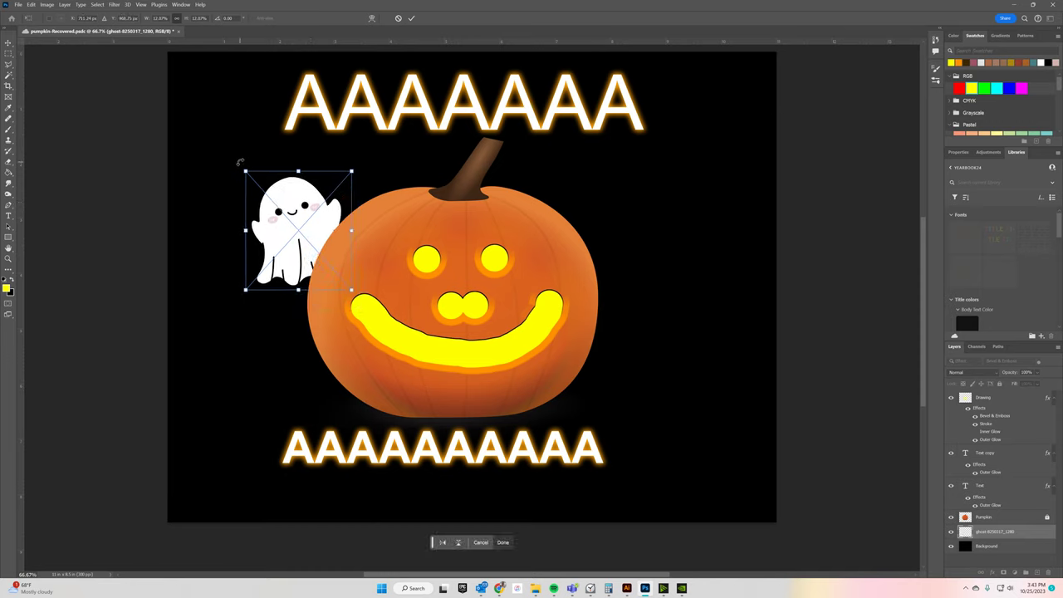
drag(247, 155, 212, 192)
drag(293, 222, 294, 197)
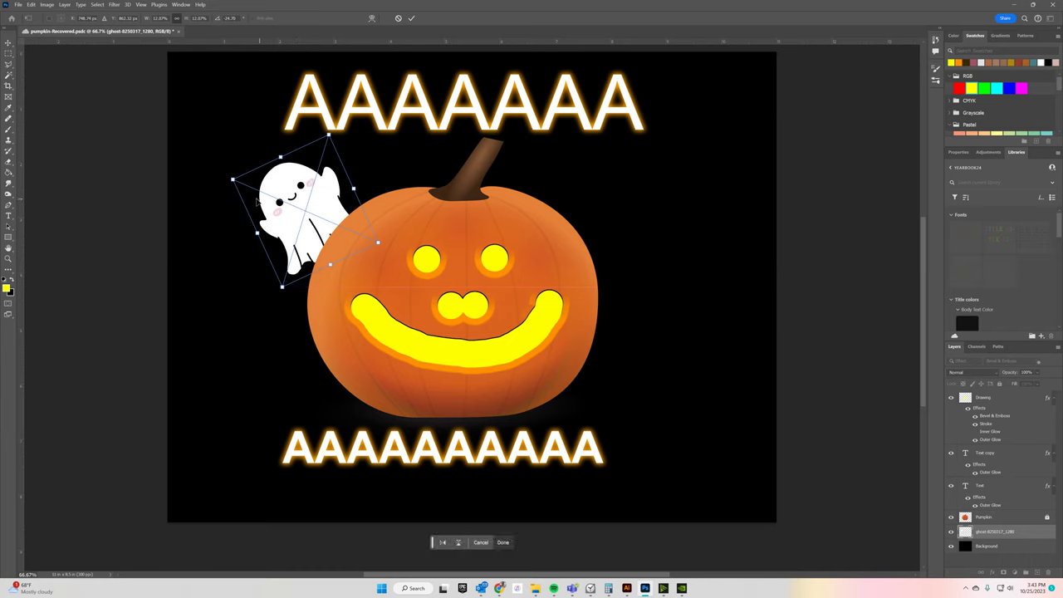
key(Return)
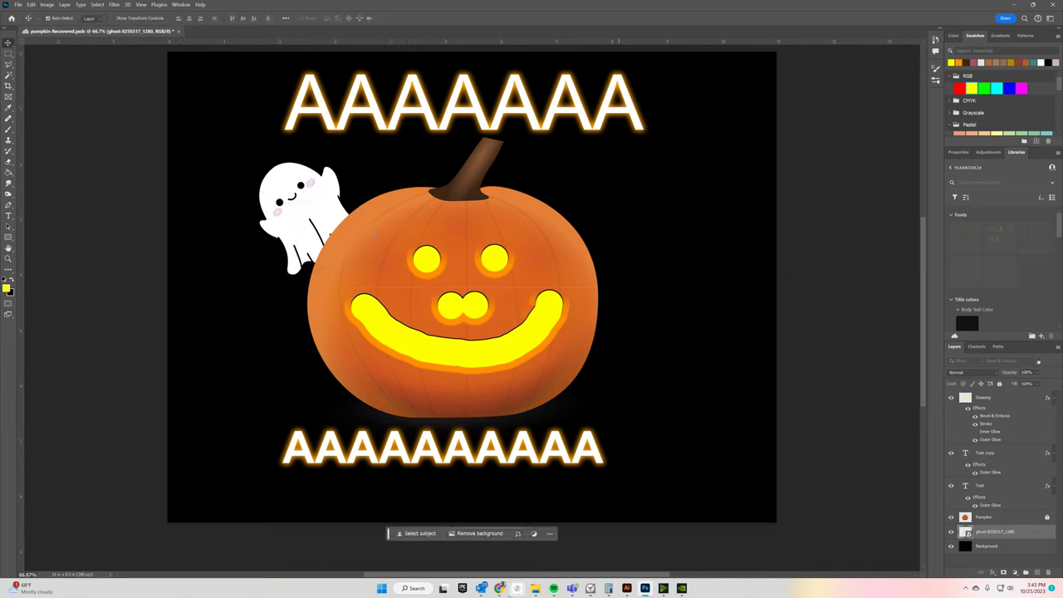
In a new tab, search Google Images for 'SPOOKY GHOST ILLUSTRATION'.
mouse_move(499, 588)
click(633, 545)
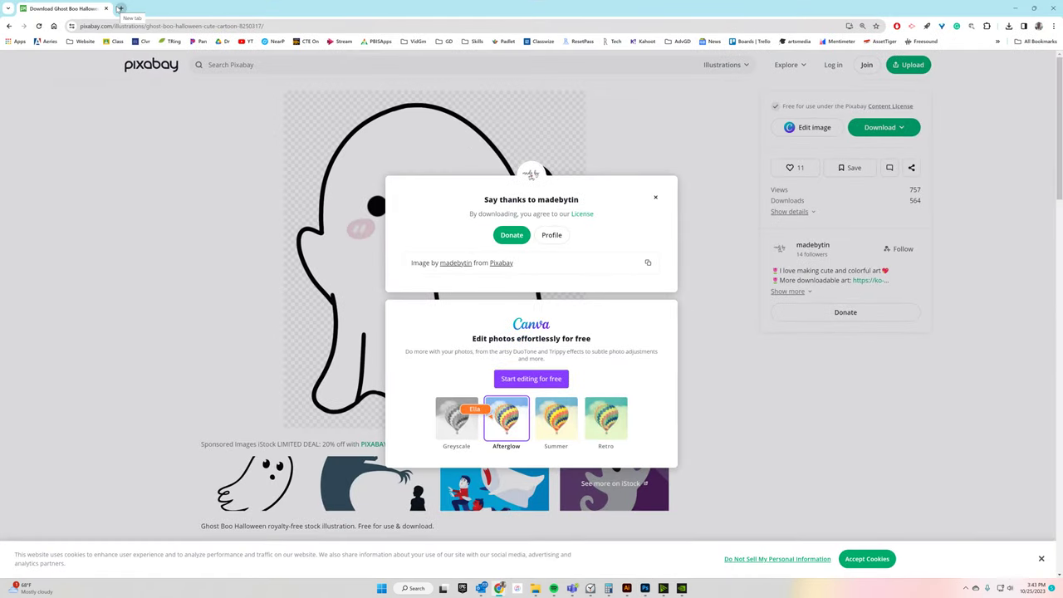
click(120, 9)
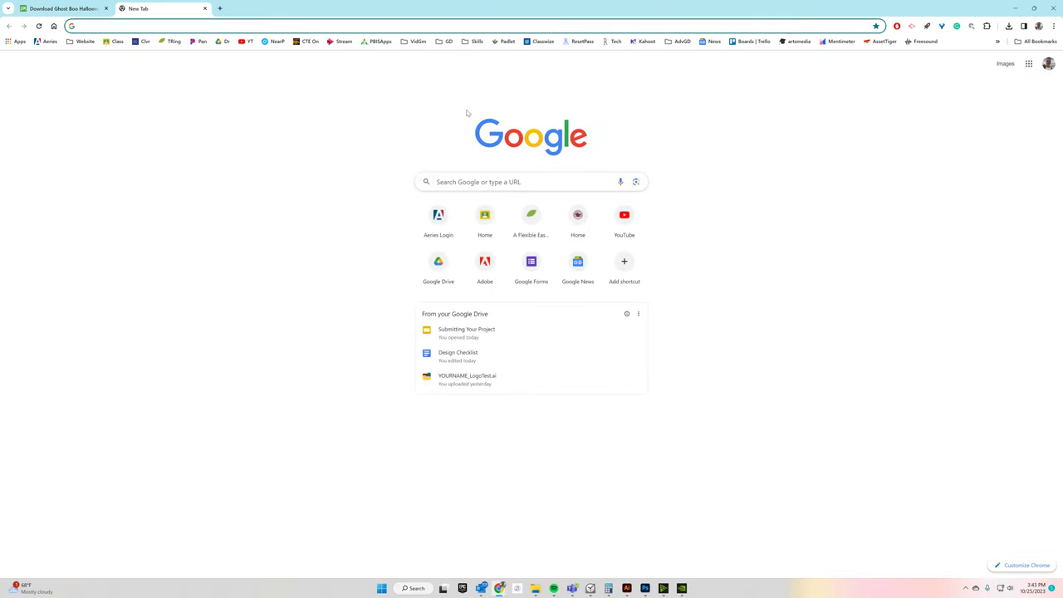
text(SPOOKY H)
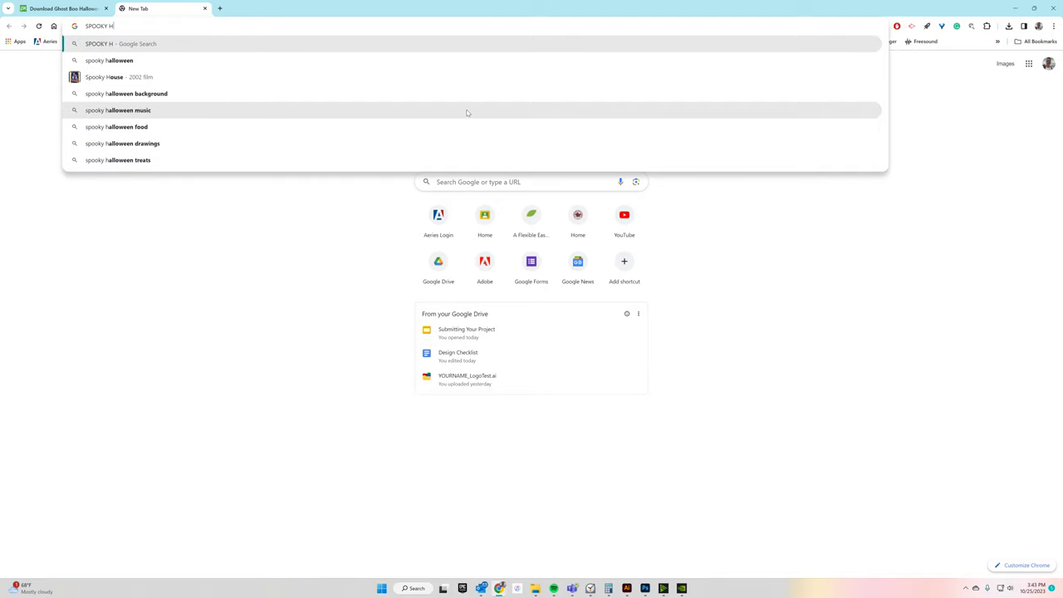
key(BackSpace)
text(GH)
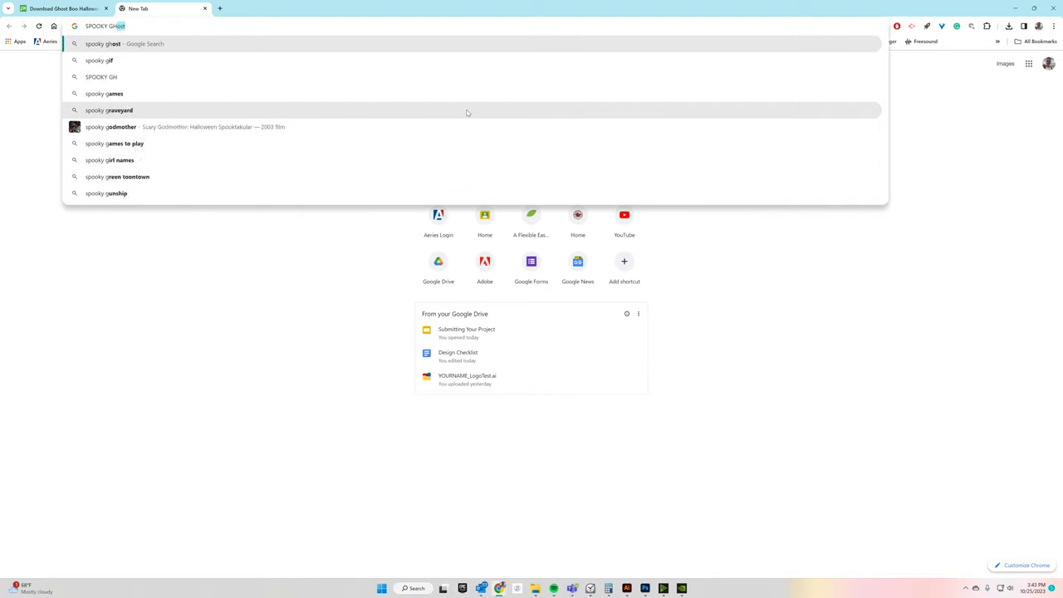
text(OST ILLUSTRATION)
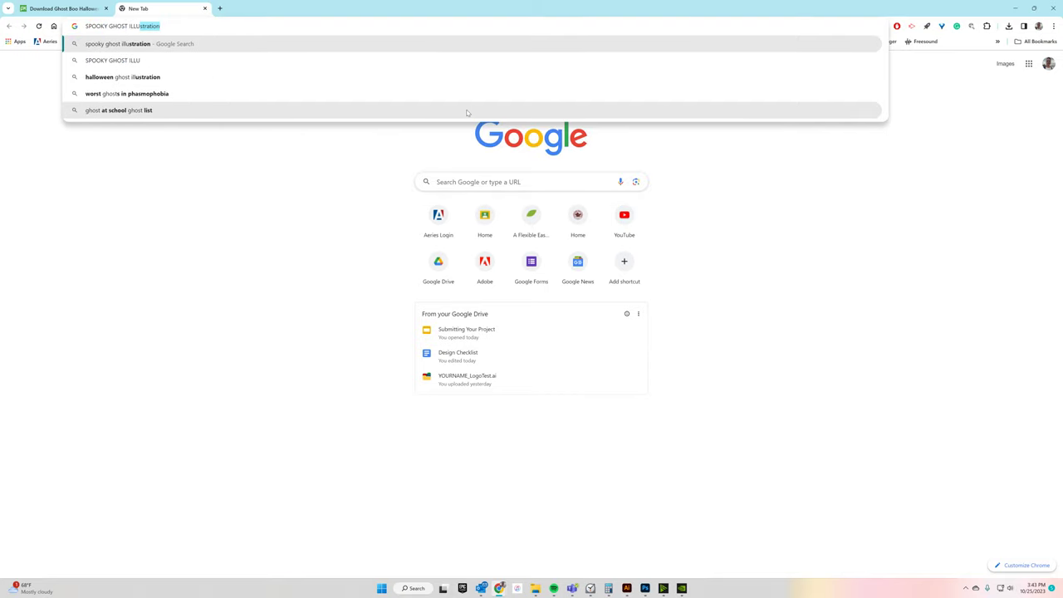
key(Return)
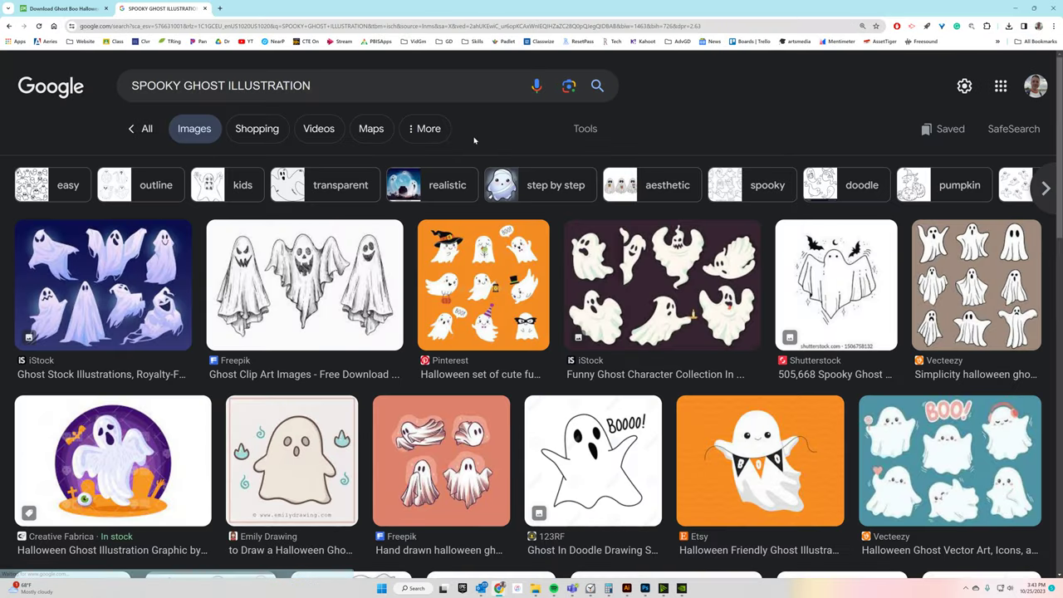
Filter to transparent images and preview the Creative Fabrica witch-hat ghost.
click(581, 132)
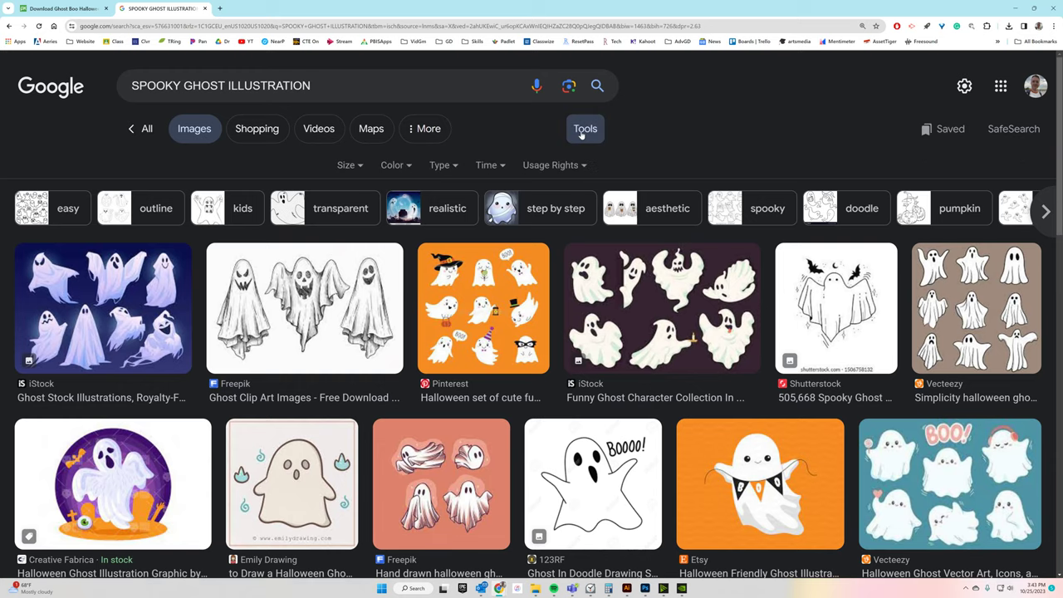
click(395, 167)
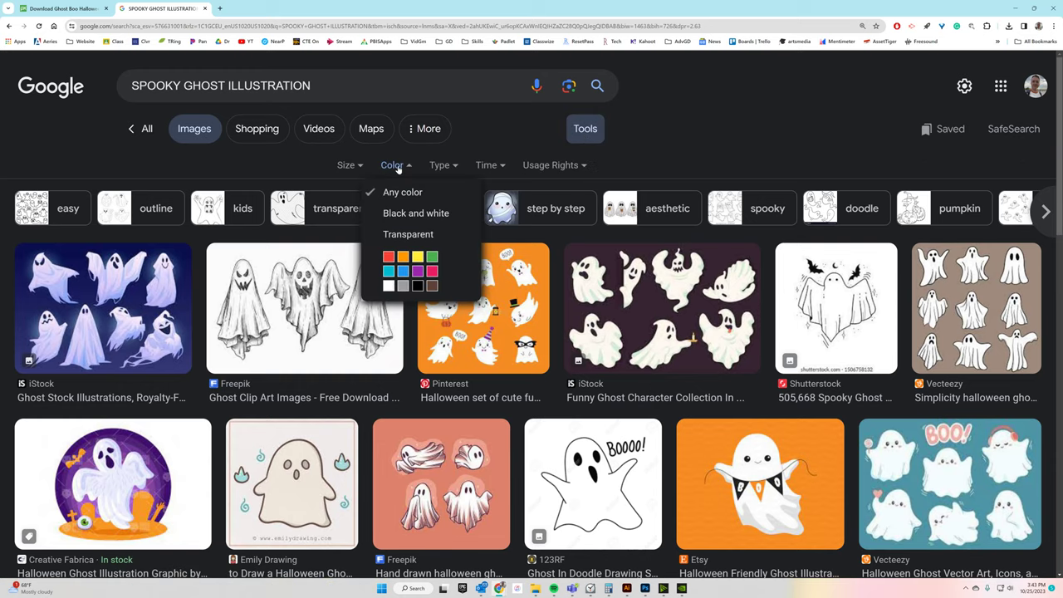
click(405, 236)
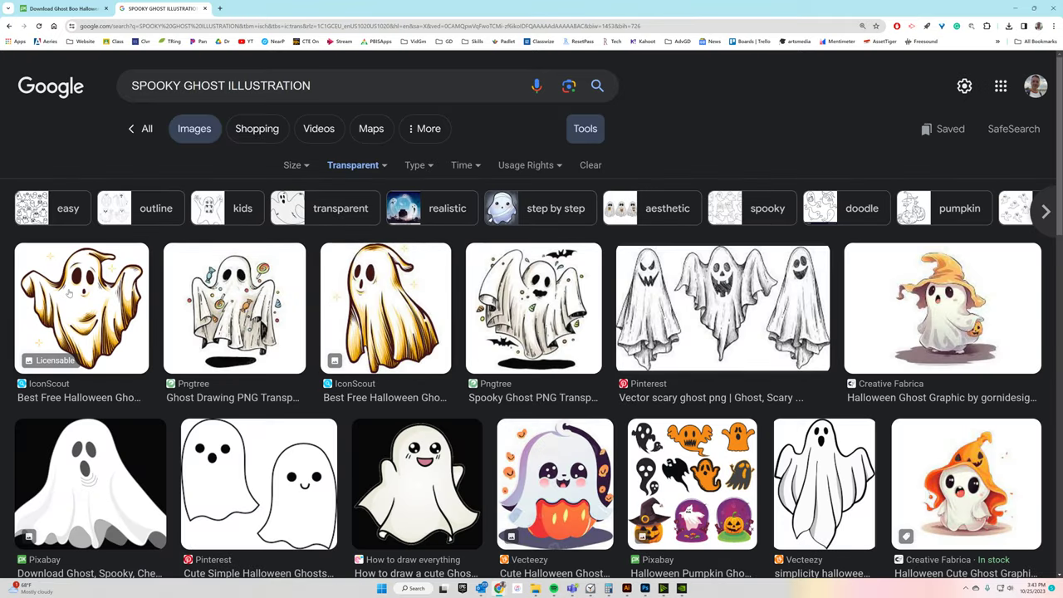
click(106, 485)
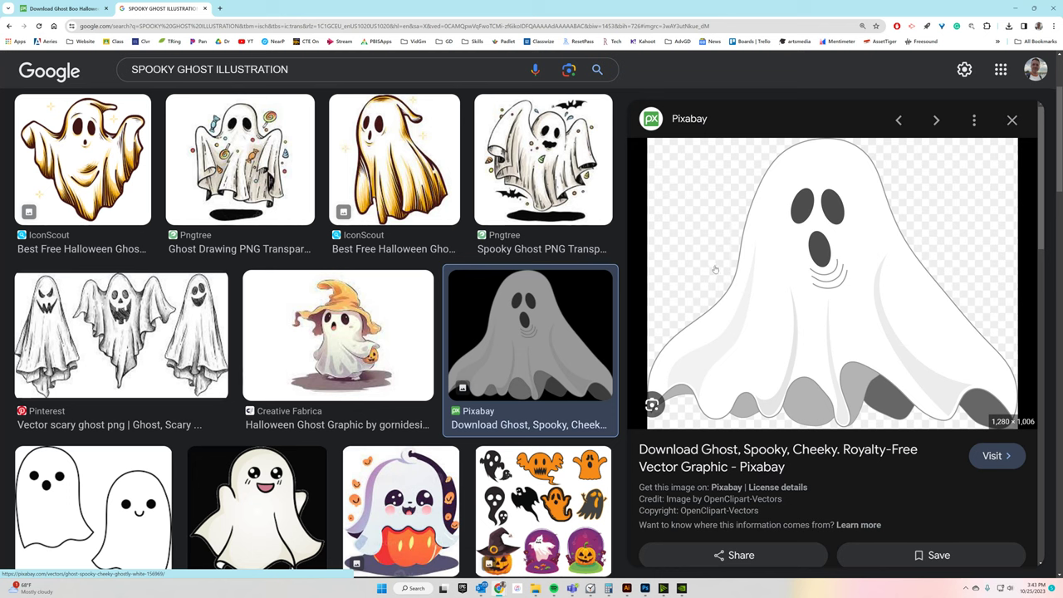
key(Left)
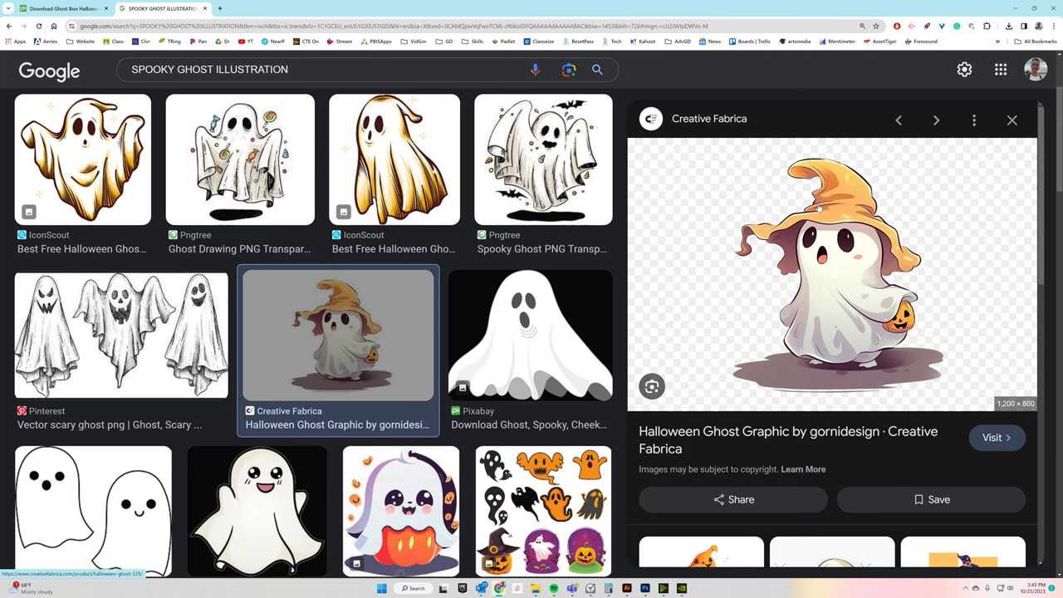
Copy the witch-hat ghost, paste it into the card, undo the paste, and return to Chrome.
right_click(818, 208)
click(870, 334)
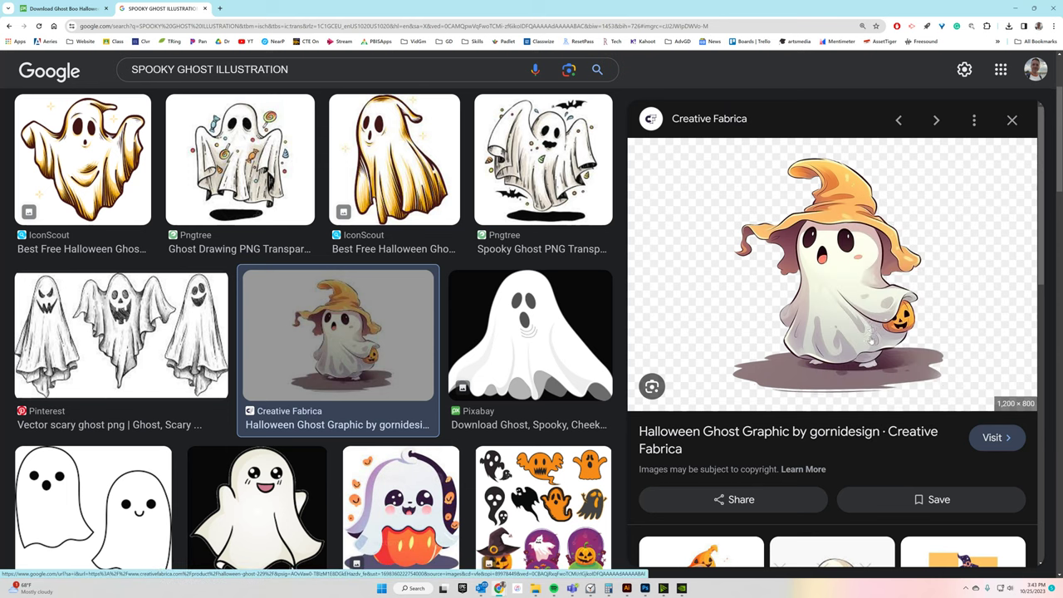
key(alt+Tab)
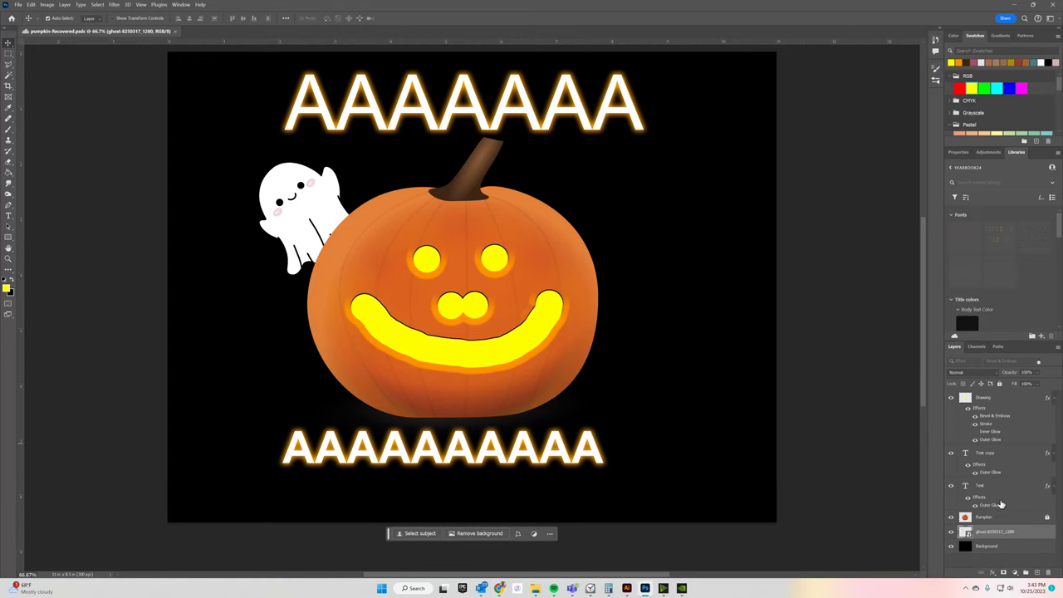
click(998, 519)
key(ctrl+v)
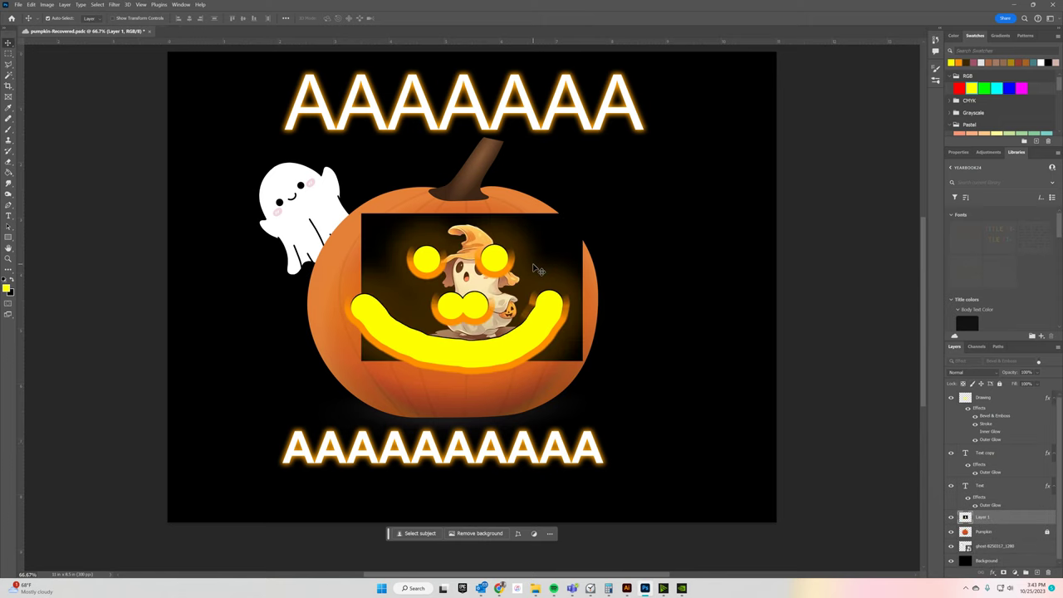
key(ctrl+z)
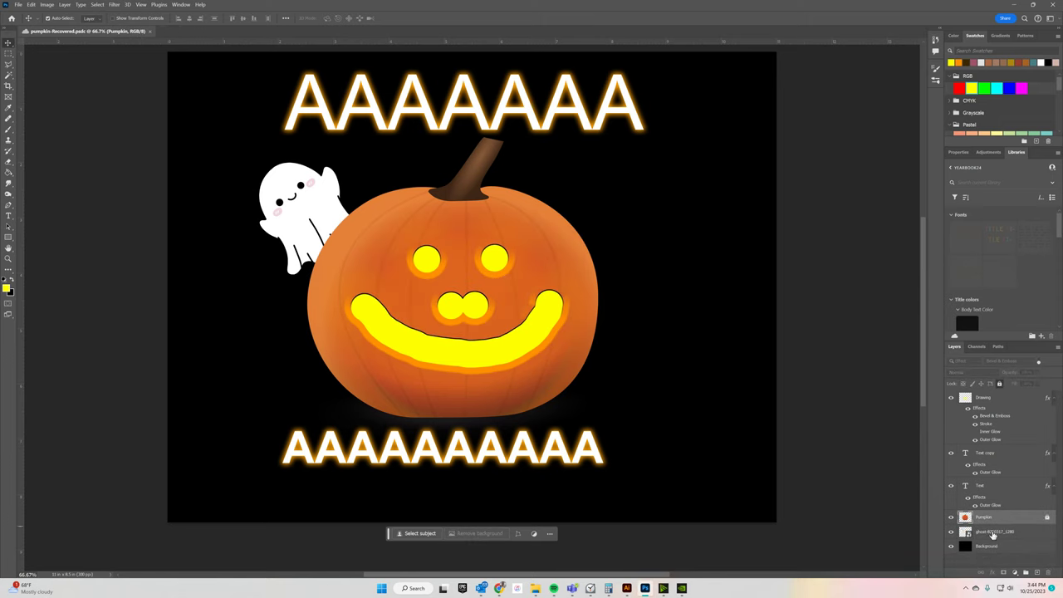
click(991, 530)
key(alt+Tab)
Save the witch-hat ghost preview to Downloads as halloween-ghost-Graphics-79065141-1.png.
right_click(910, 239)
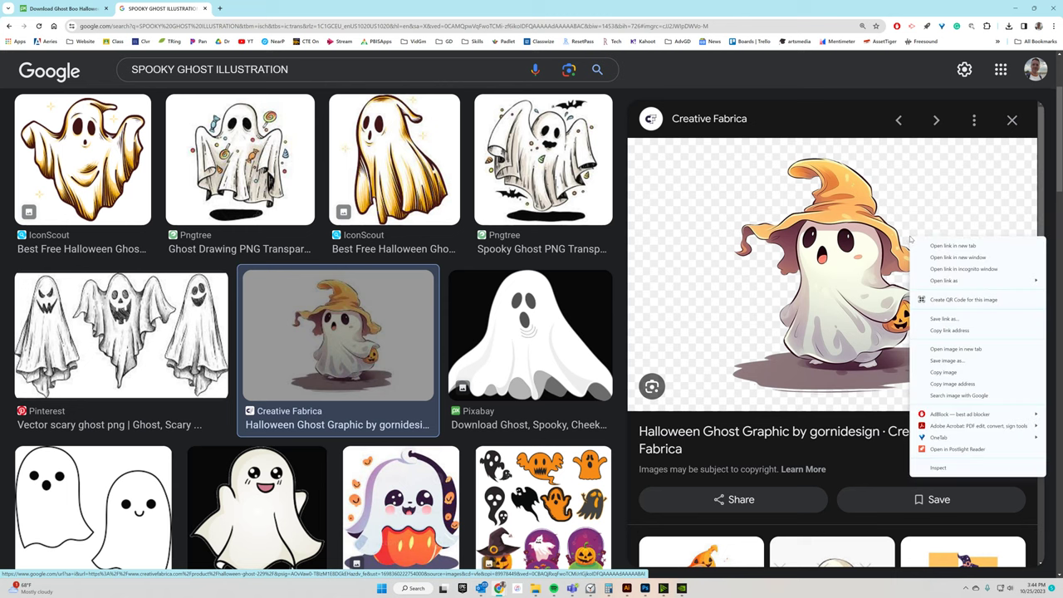
right_click(371, 323)
key(Escape)
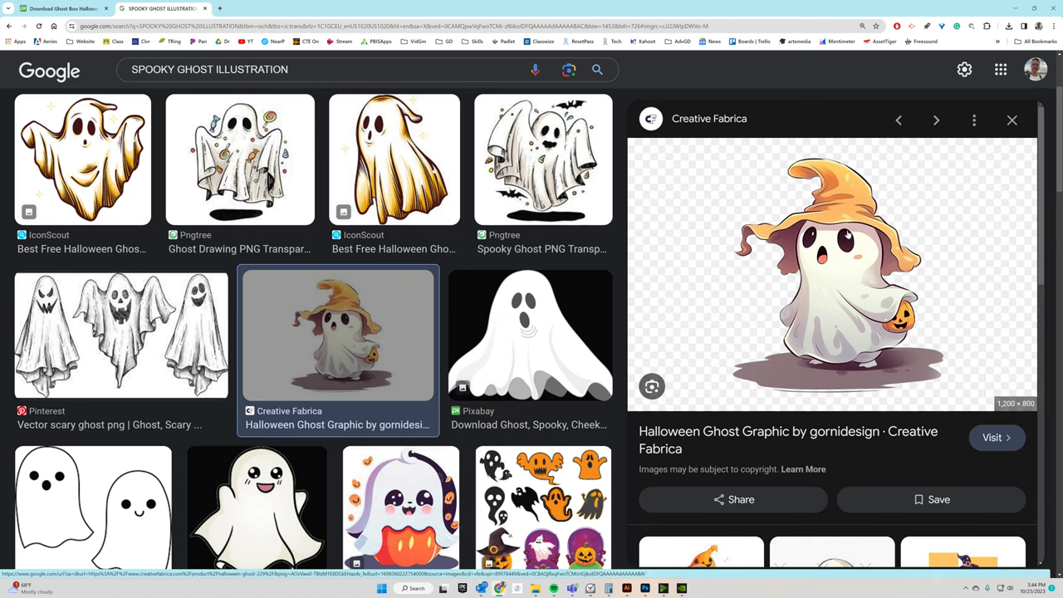
right_click(847, 234)
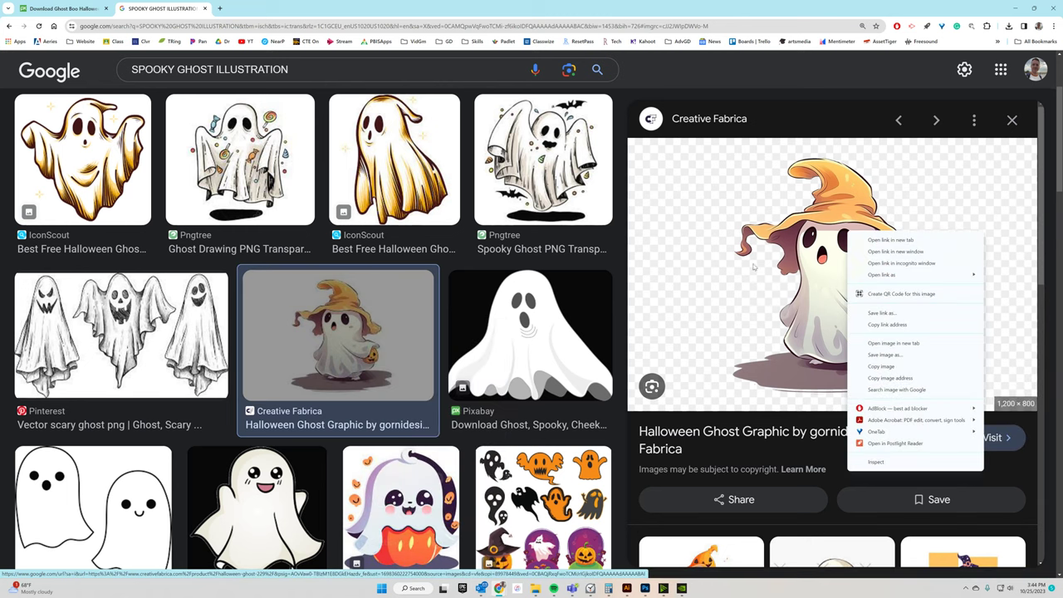
click(869, 365)
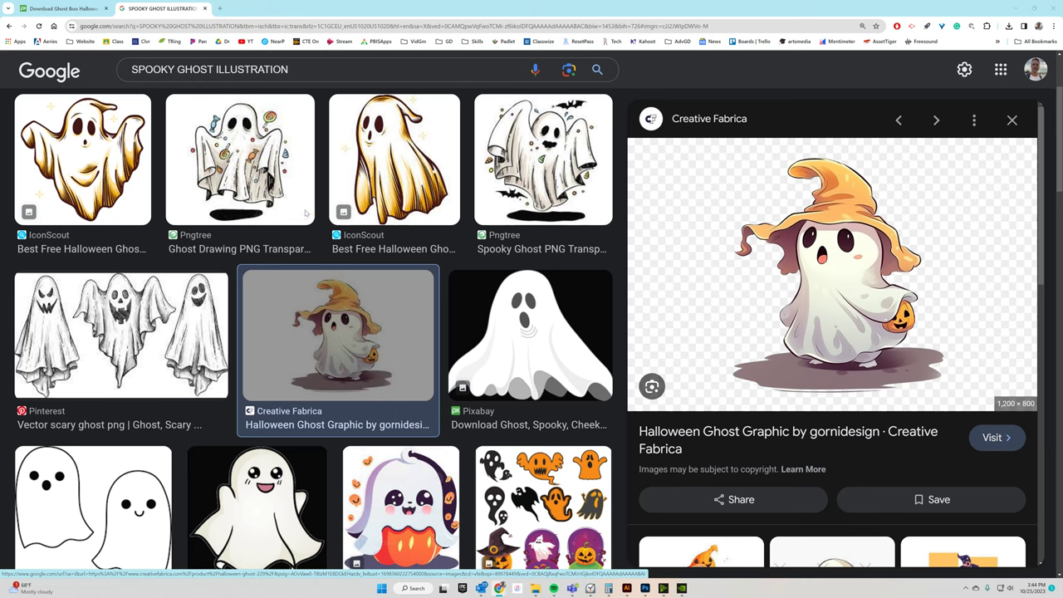
scroll(58, 173, up, 6)
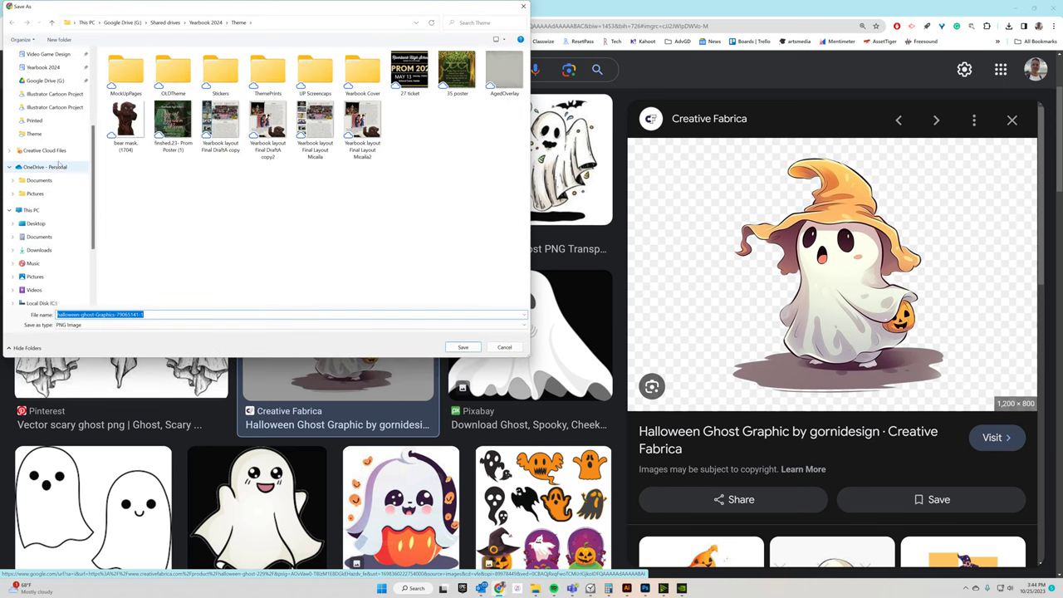
click(38, 84)
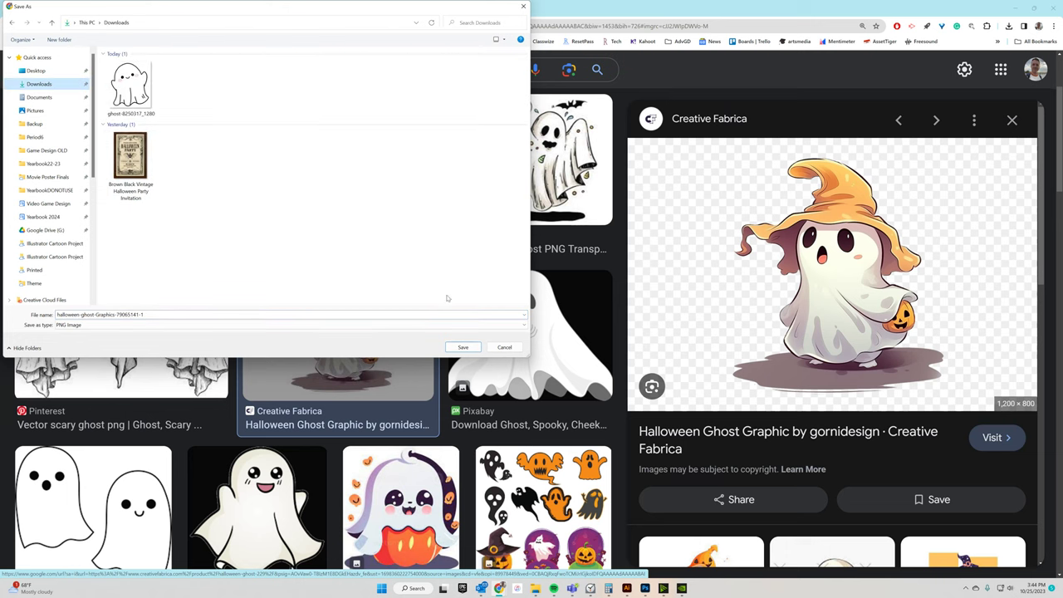
click(462, 347)
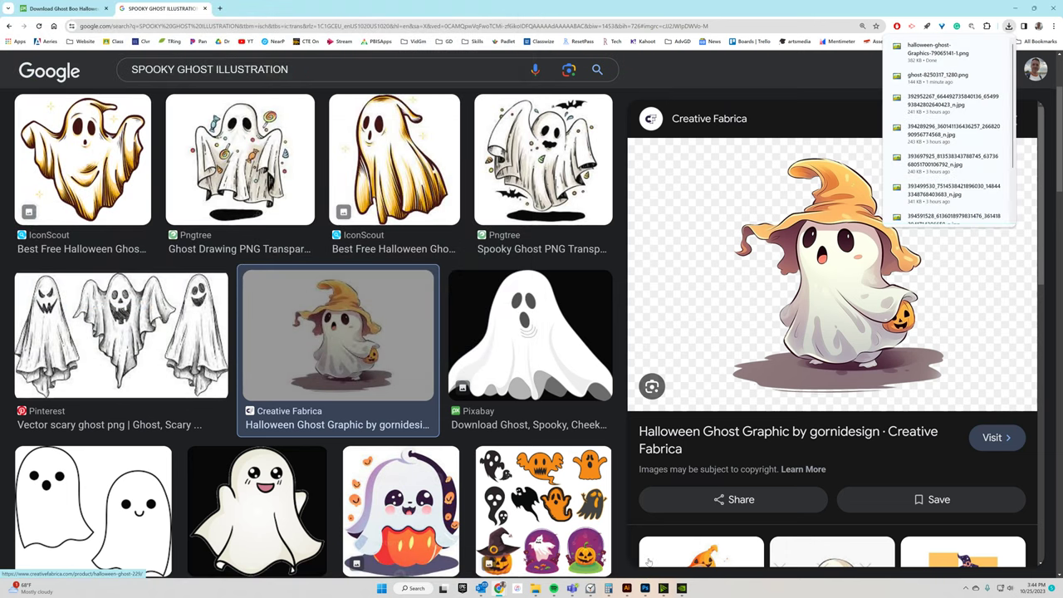
click(644, 588)
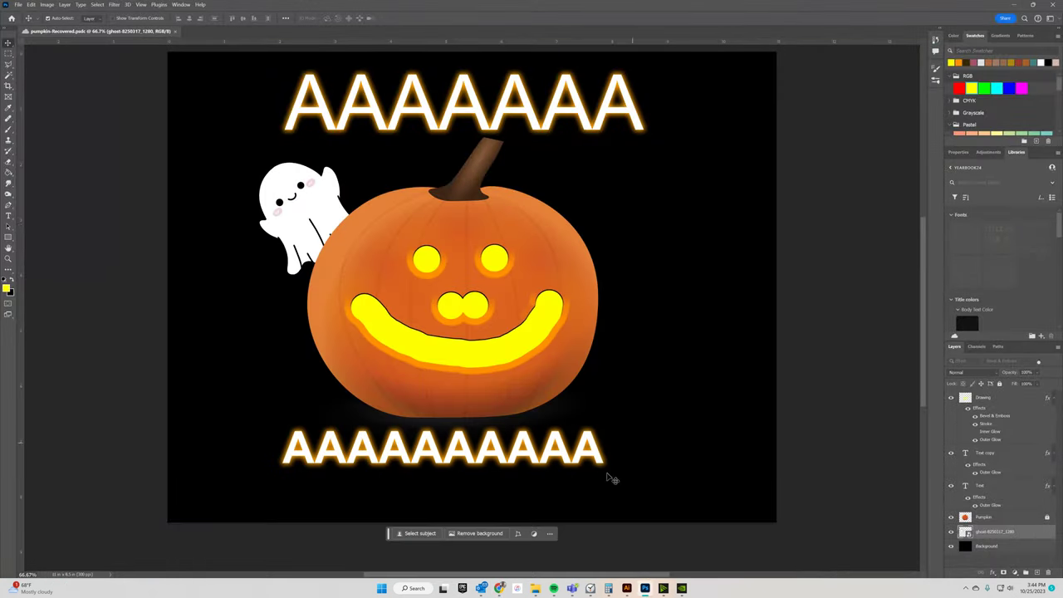
Drag the witch-hat ghost PNG from Downloads onto the card, shrink it and place it right of the pumpkin.
click(535, 588)
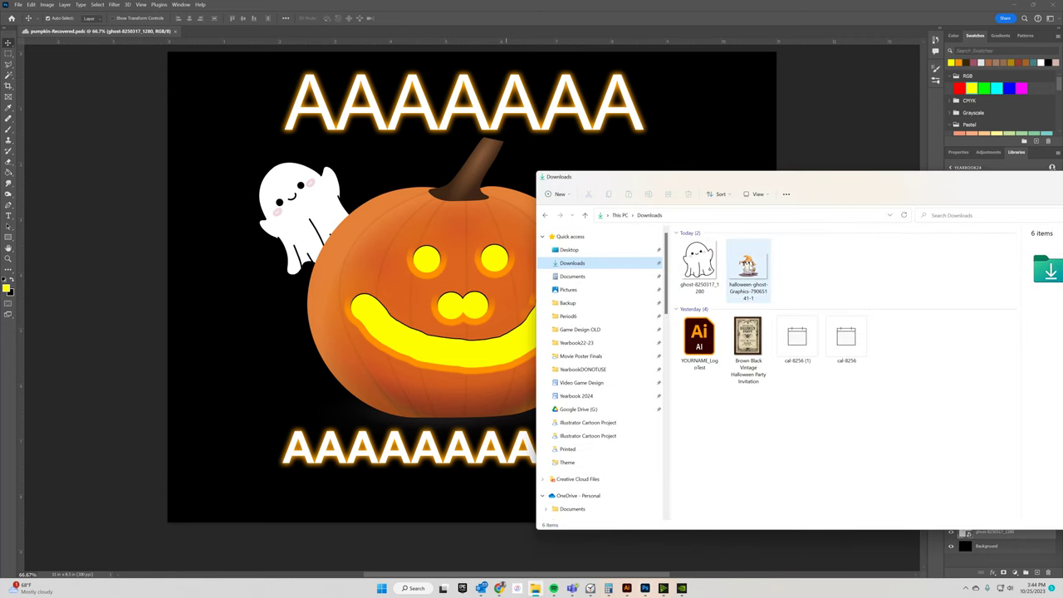
drag(672, 144, 671, 158)
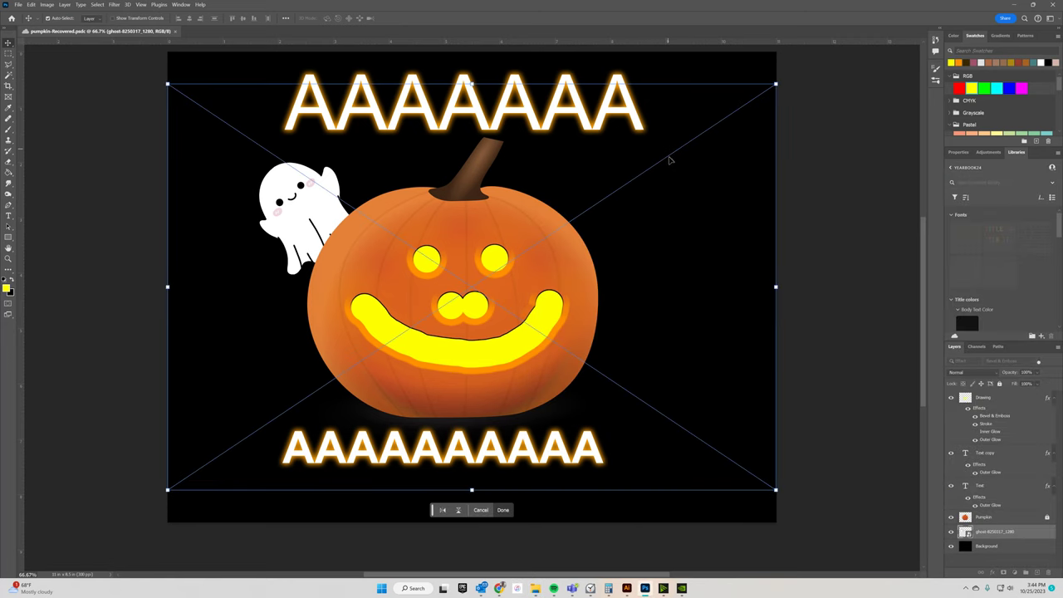
drag(775, 83, 378, 355)
drag(335, 413, 706, 278)
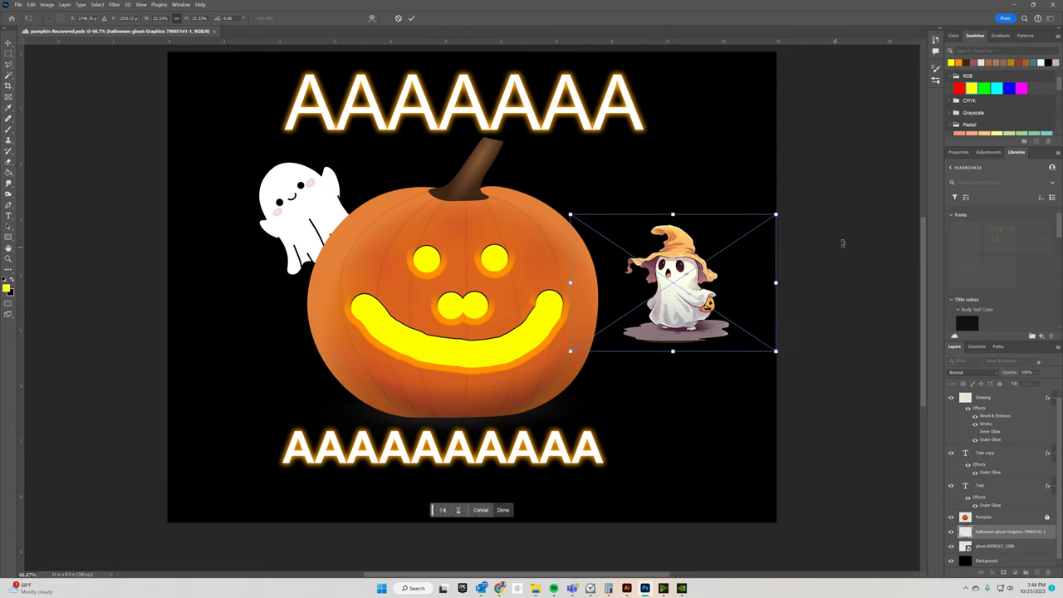
key(Return)
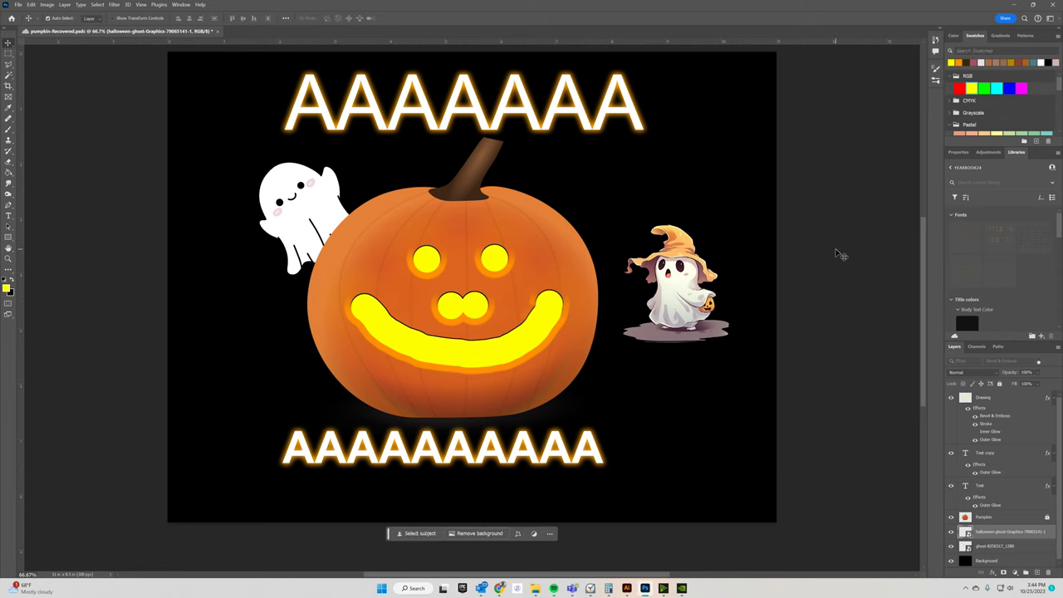
Try shrinking and reordering the Pumpkin layer alone, undoing both changes.
click(985, 519)
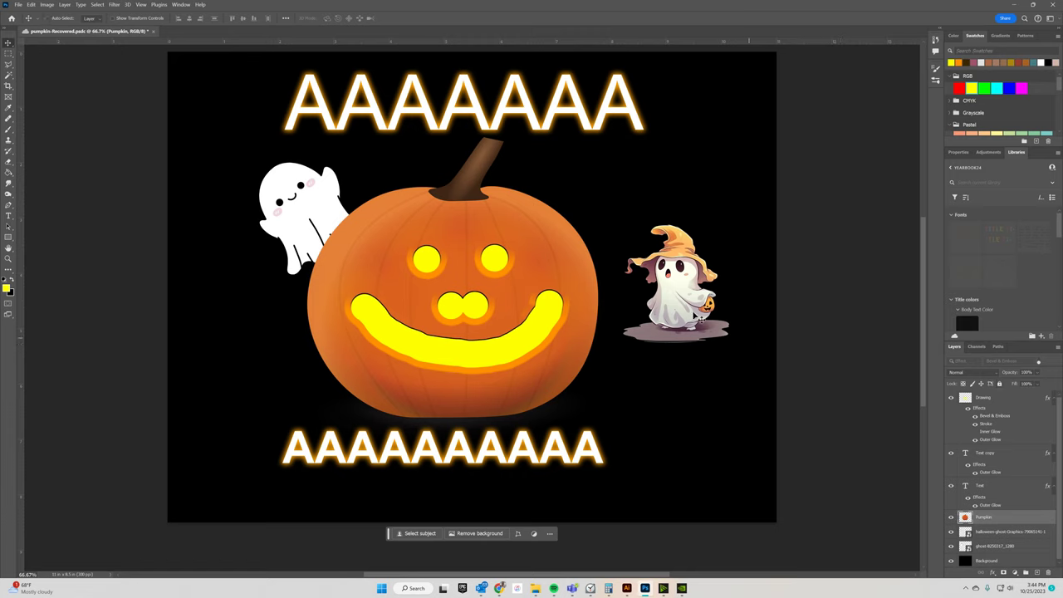
key(ctrl+t)
drag(600, 133, 442, 299)
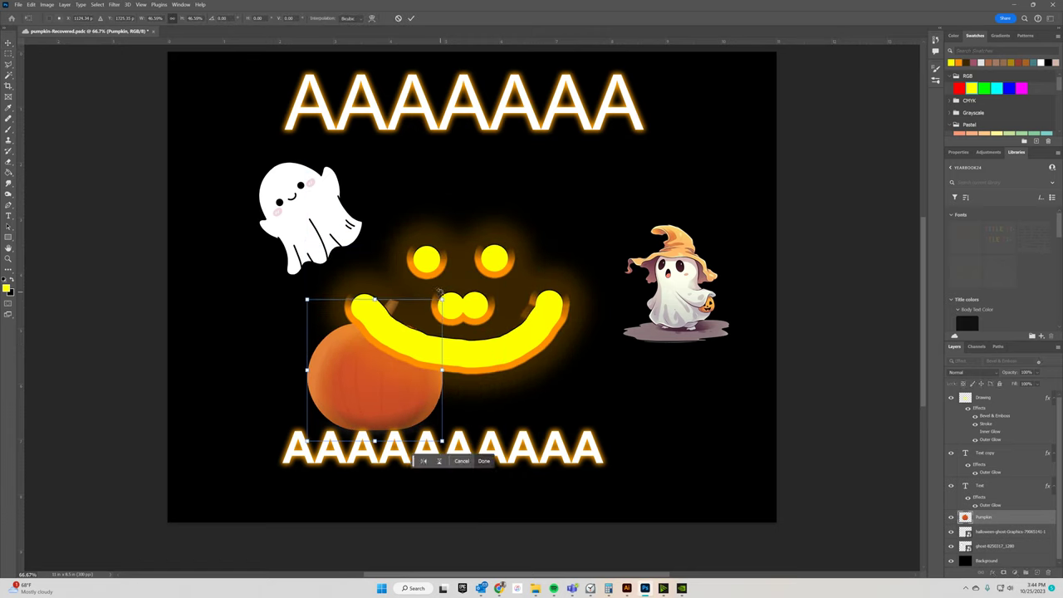
key(ctrl+z)
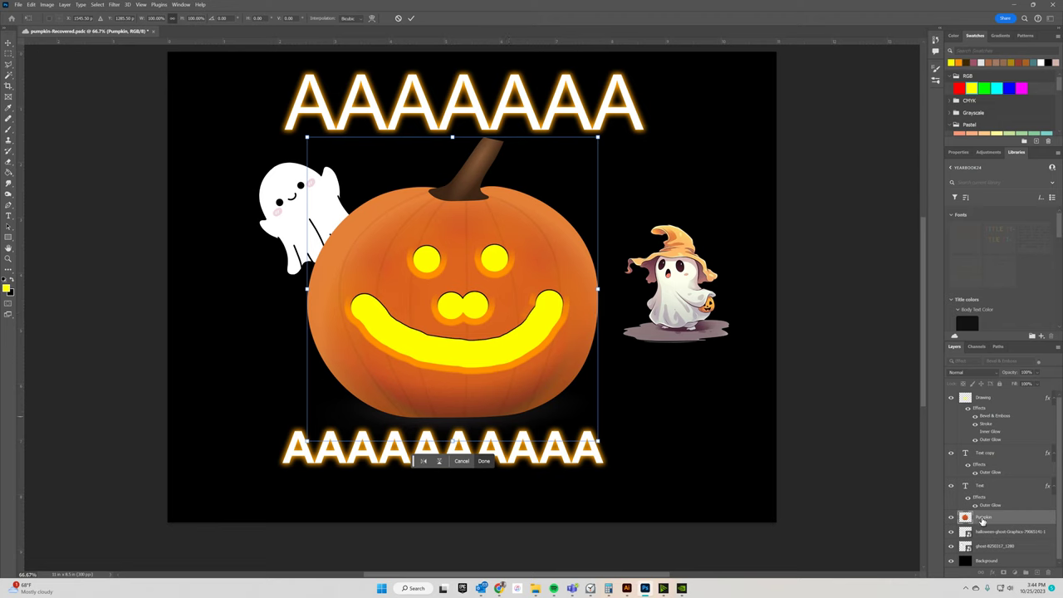
drag(983, 521, 990, 451)
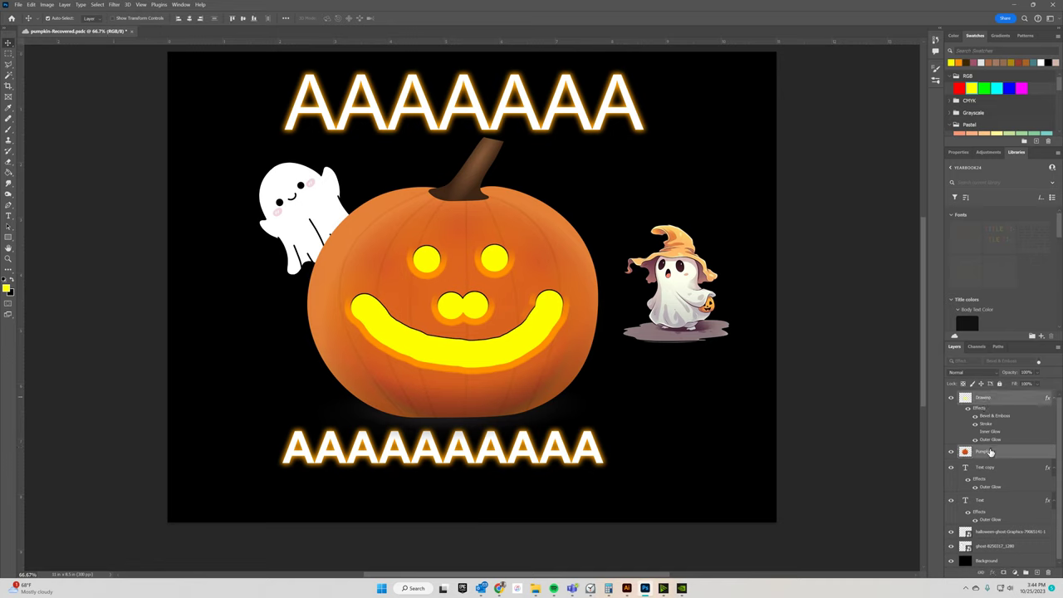
key(ctrl+z)
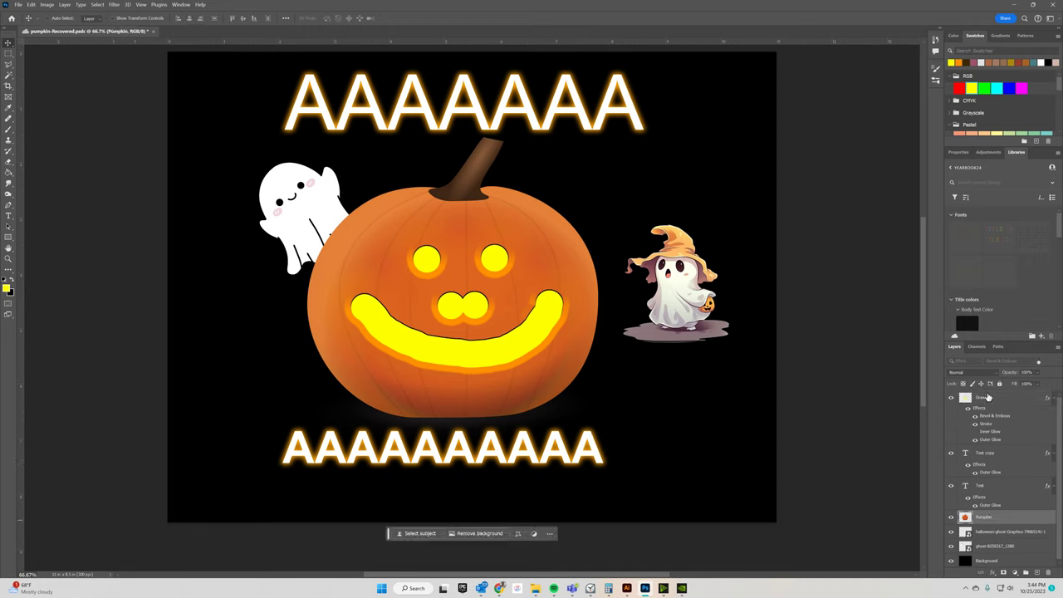
Shrink the Pumpkin and Drawing layers together and centre the jack-o'-lantern between the ghosts.
ctrl+click(984, 398)
key(ctrl+t)
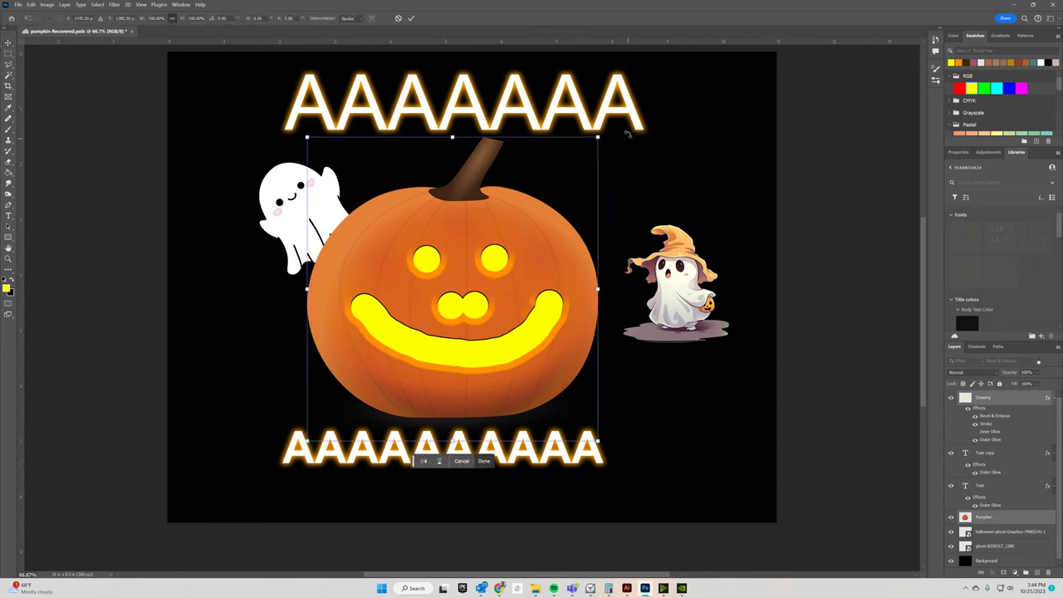
drag(607, 138, 411, 334)
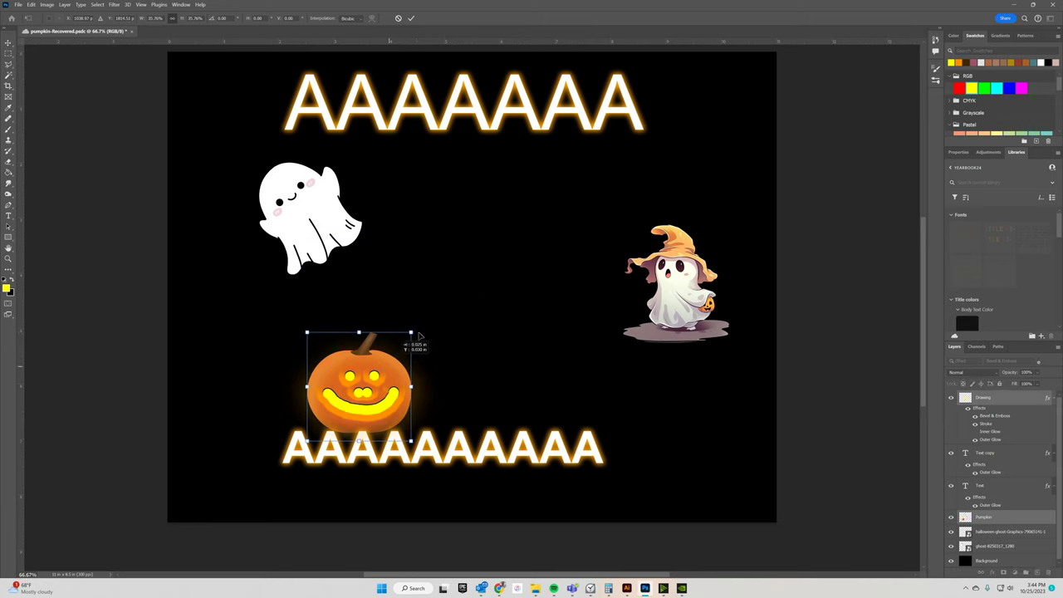
drag(393, 371, 496, 293)
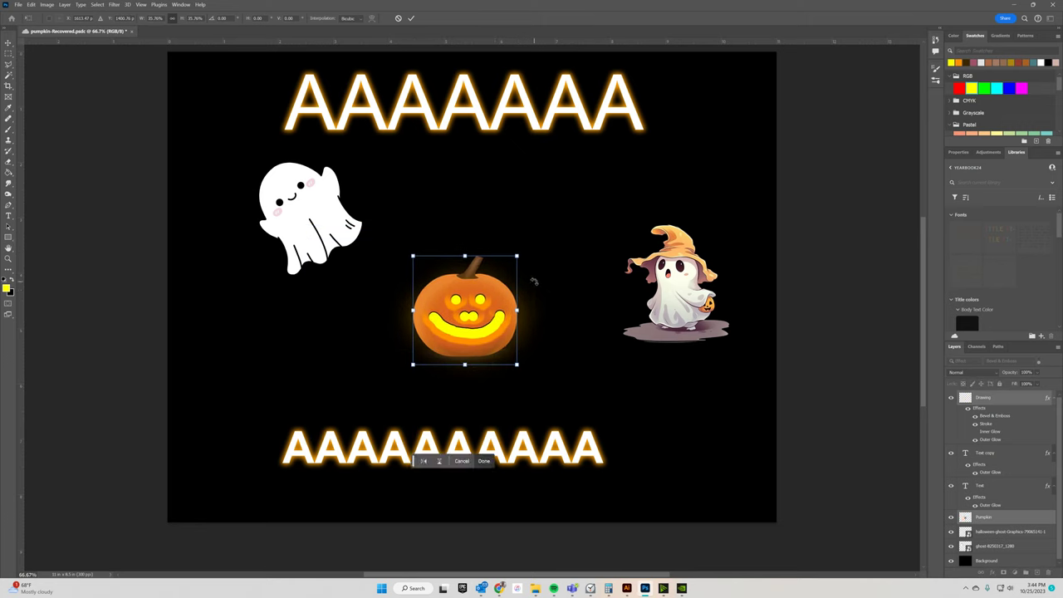
key(Return)
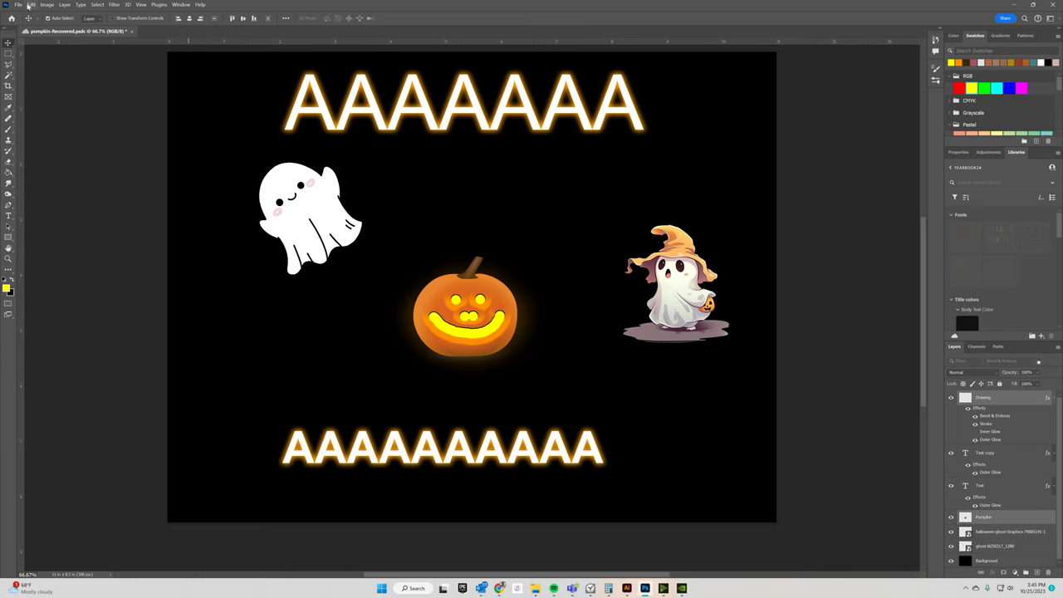
Start a File > Export > Quick Export as PNG, browse to Creative Cloud Files, then cancel.
click(17, 4)
mouse_move(30, 144)
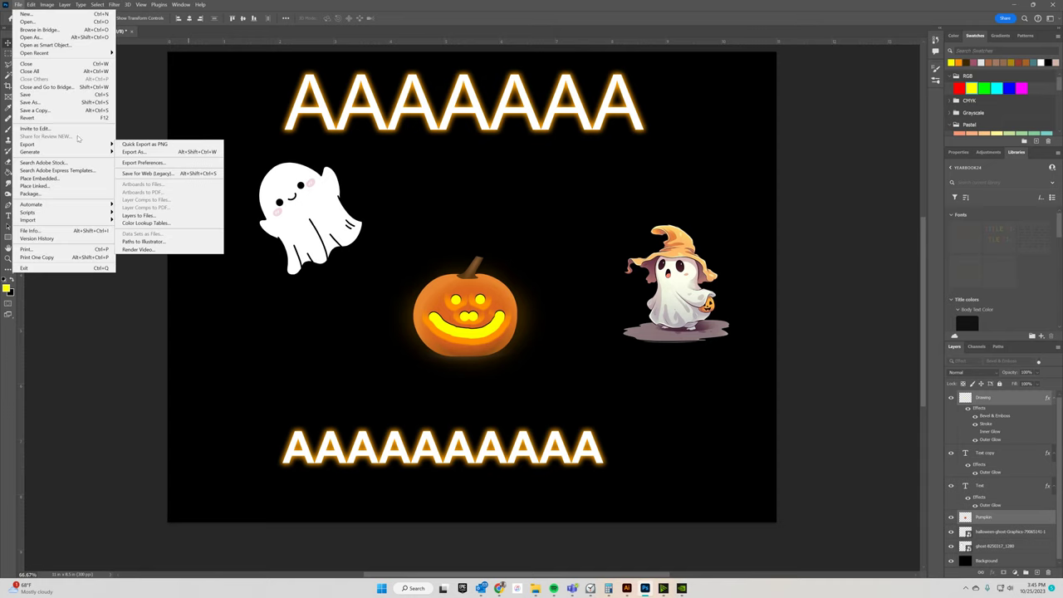
click(153, 145)
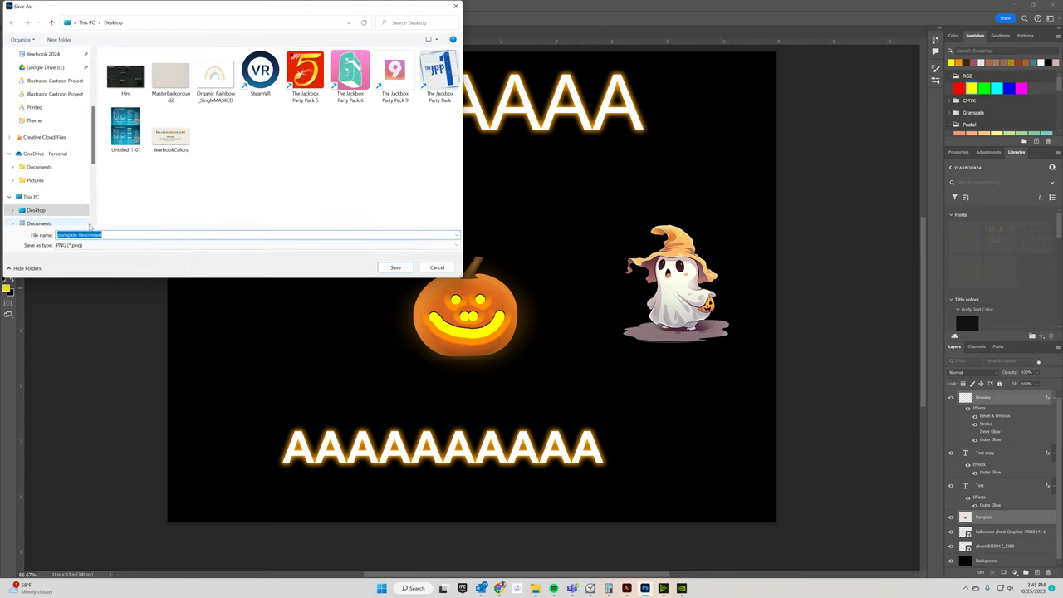
scroll(75, 79, up, 1)
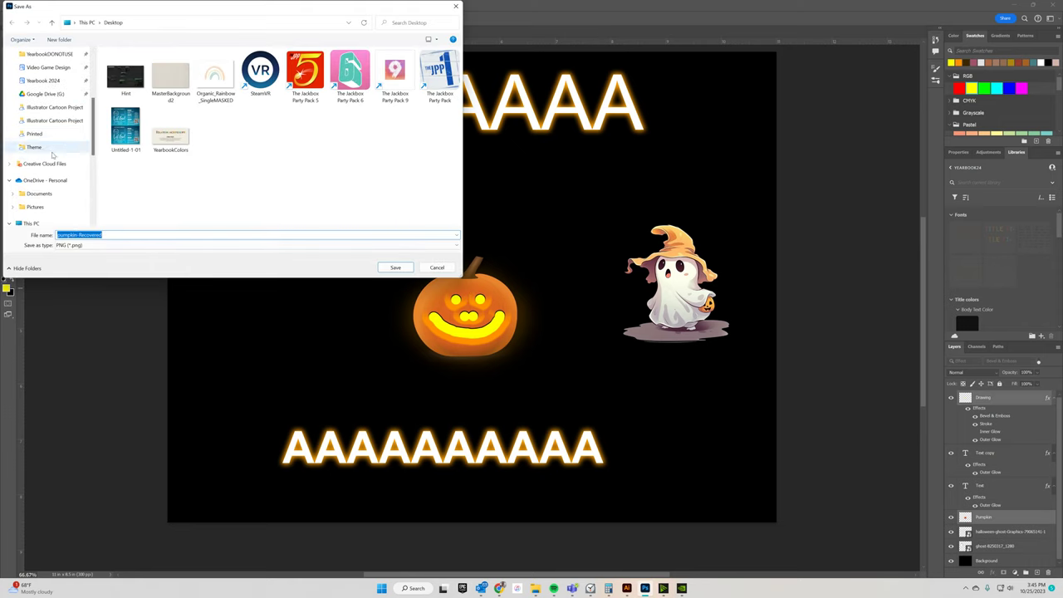
click(48, 164)
click(437, 267)
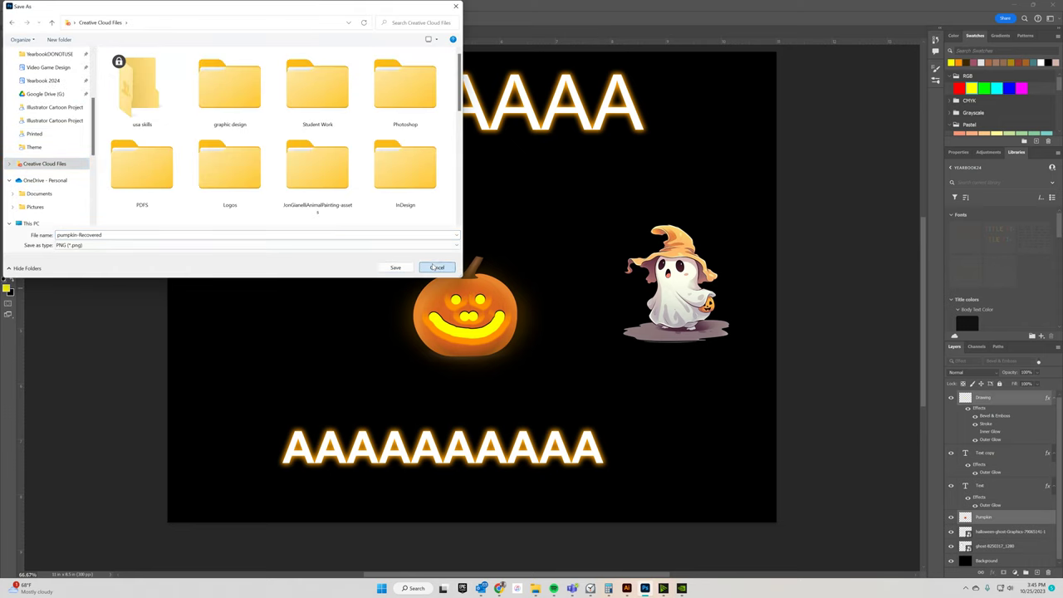